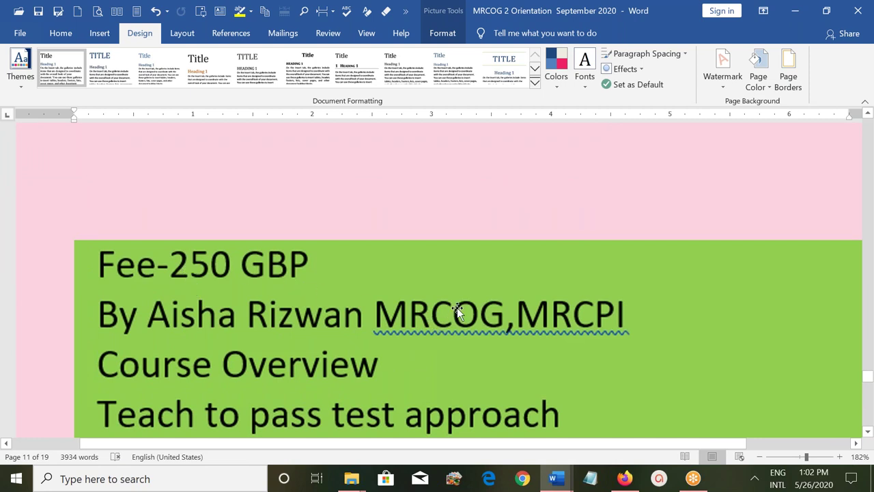
# - Read through the MRCOG 2 course overview and the day-by-day session timetable in the orientation document
pyautogui.scroll(-5, 457, 307)
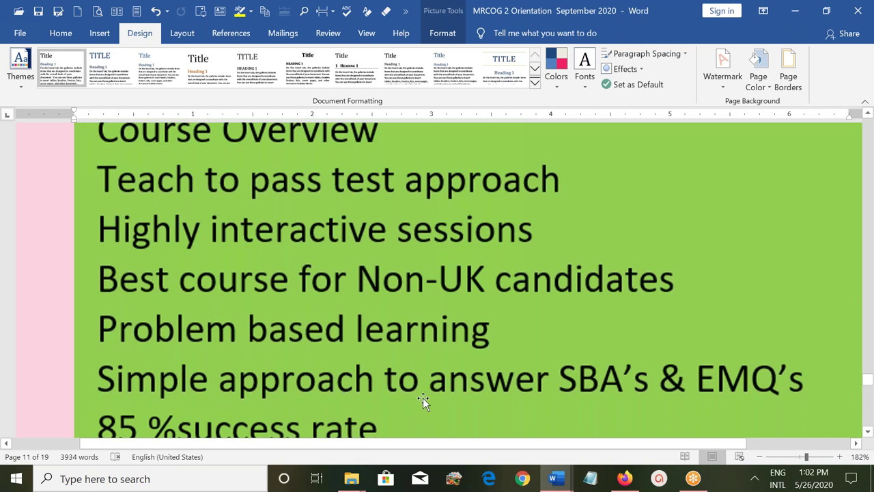
pyautogui.scroll(-1, 425, 398)
pyautogui.scroll(-2, 625, 330)
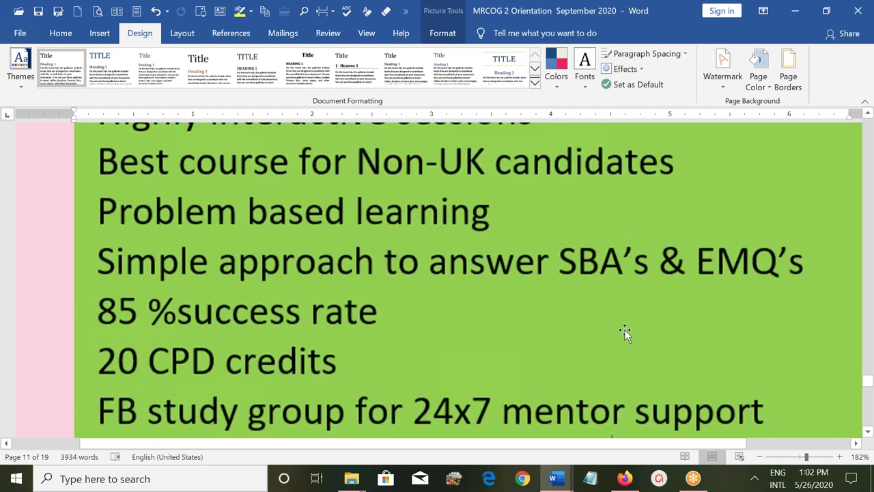
pyautogui.scroll(-5, 625, 330)
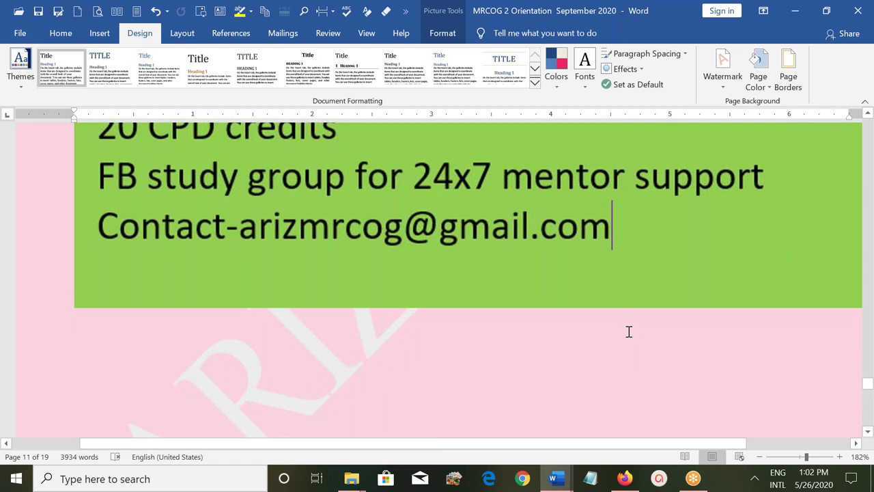
pyautogui.scroll(-12, 629, 331)
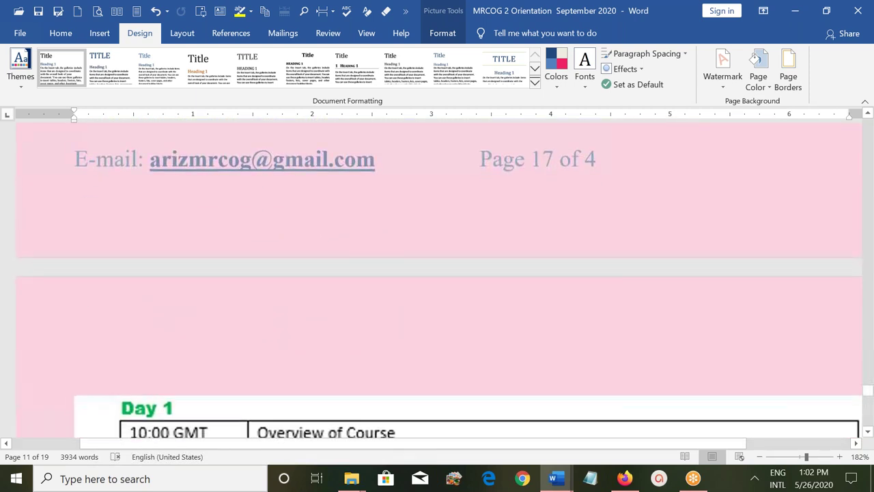
pyautogui.scroll(-4, 615, 332)
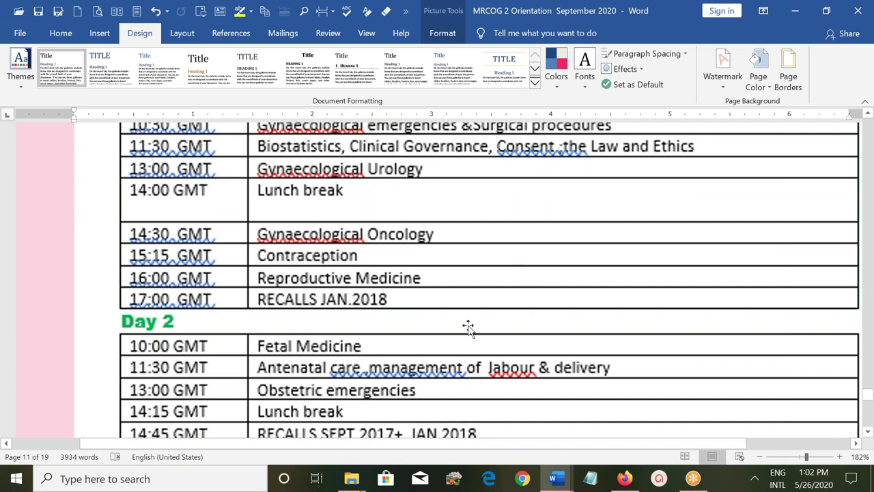
pyautogui.scroll(-1, 471, 328)
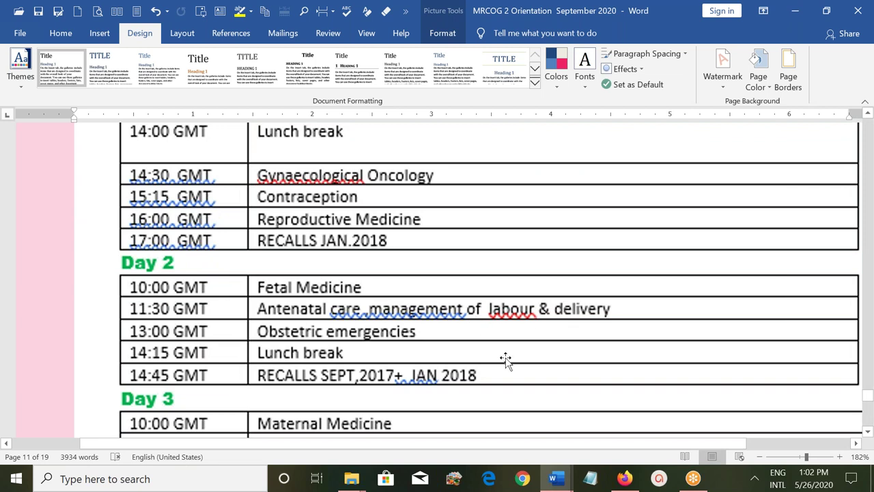
pyautogui.scroll(-3, 539, 349)
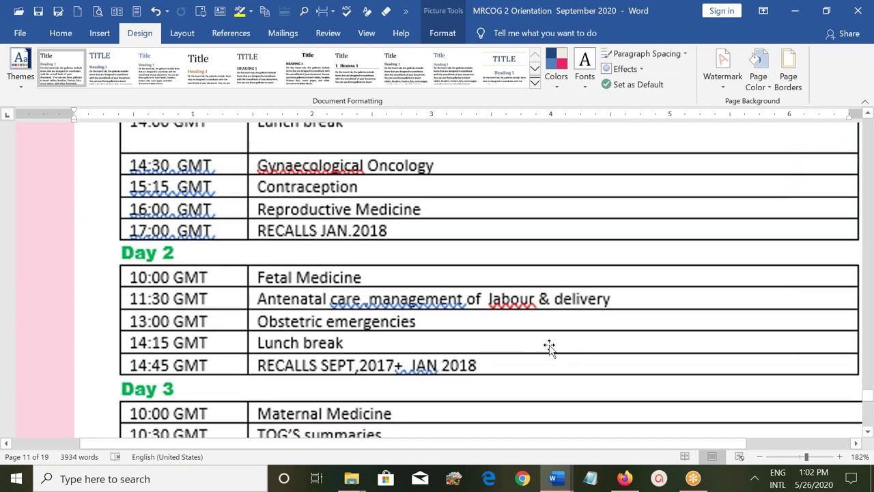
pyautogui.scroll(-10, 549, 348)
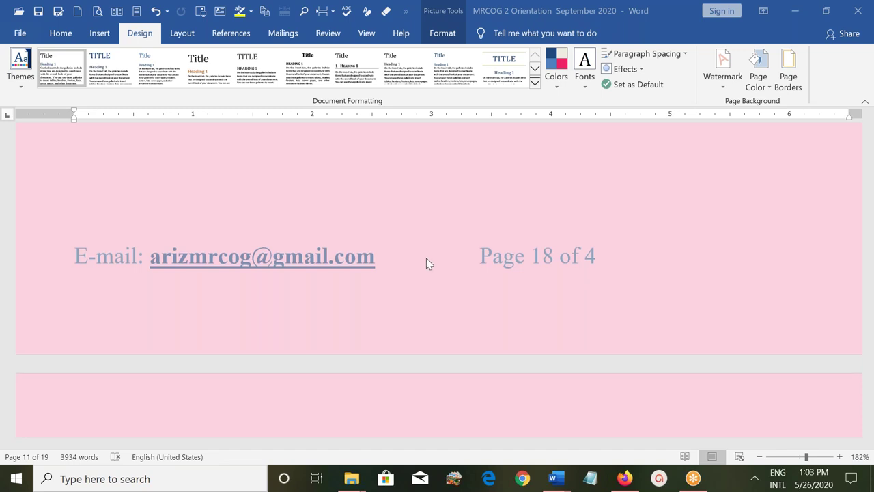
# - Review the last course's topic table, its fee and the closing notes through to the end of the orientation document
pyautogui.scroll(-7, 426, 257)
pyautogui.scroll(-3, 478, 287)
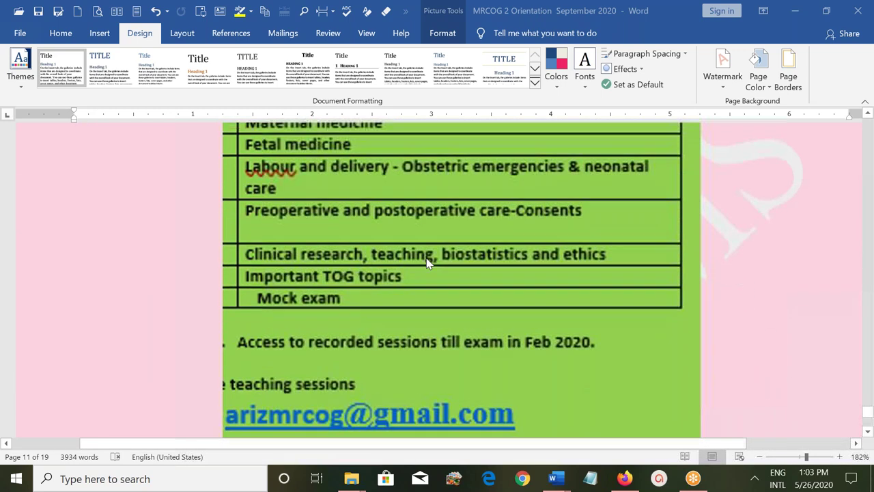
pyautogui.scroll(2, 509, 300)
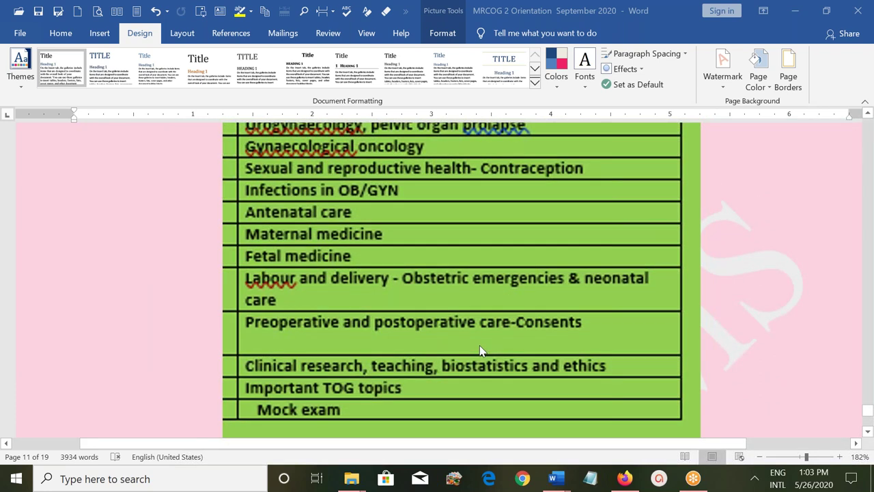
pyautogui.scroll(-6, 480, 350)
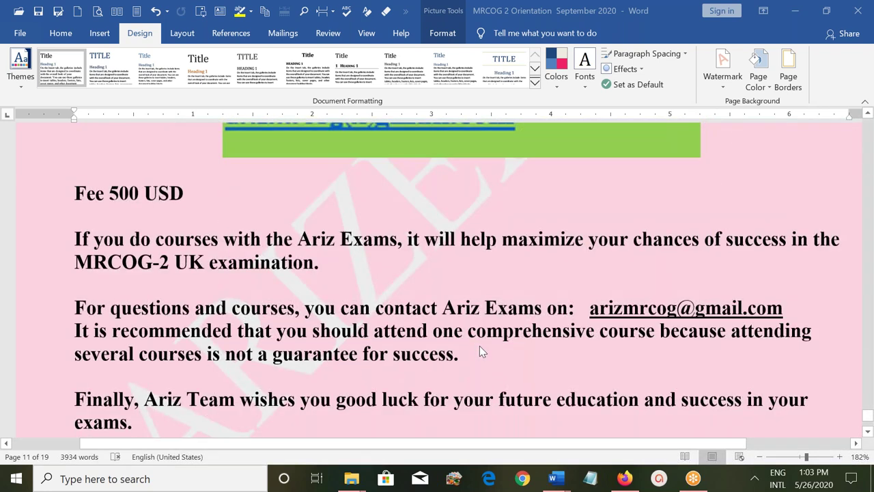
pyautogui.scroll(-2, 480, 351)
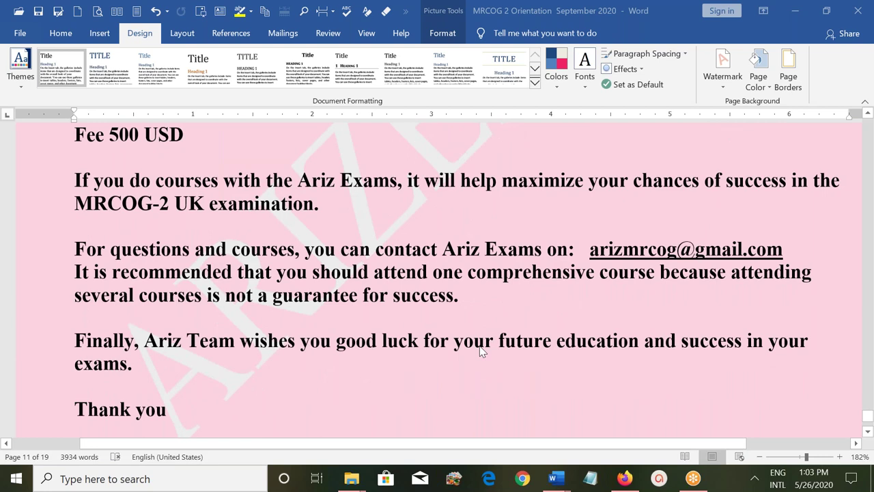
pyautogui.scroll(-8, 480, 351)
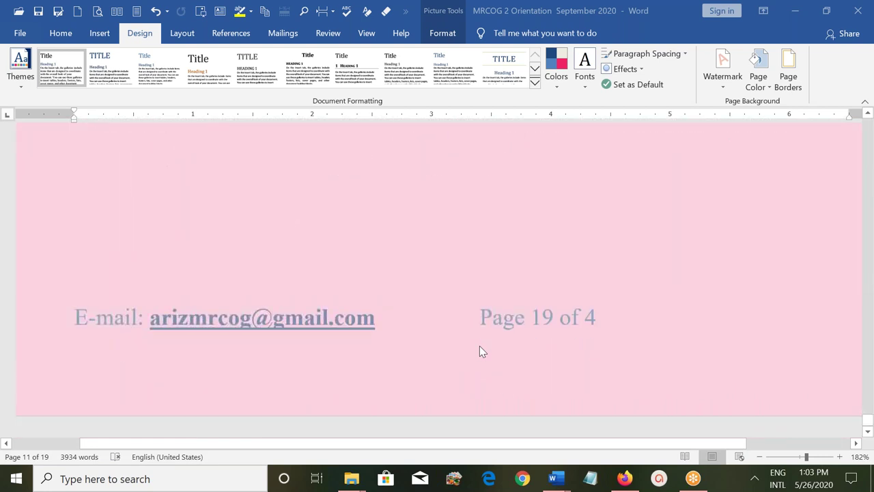
# - Switch to the MRCPI OG 2 Modules document and enlarge its page view to 132%
pyautogui.moveTo(558, 482)
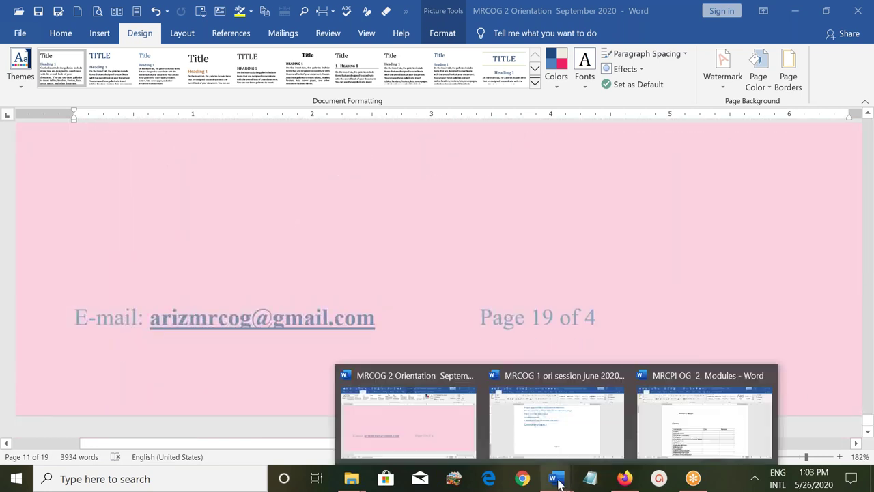
pyautogui.click(690, 432)
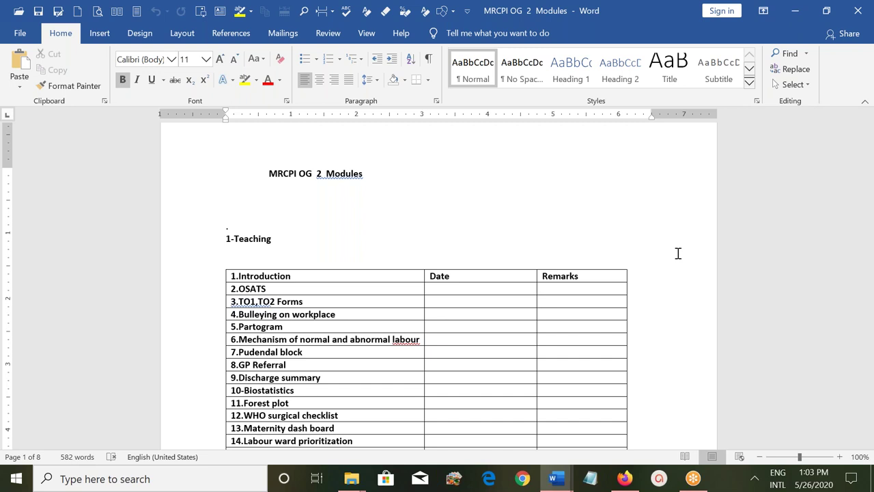
pyautogui.click(810, 462)
pyautogui.moveTo(810, 462); pyautogui.dragTo(804, 461)
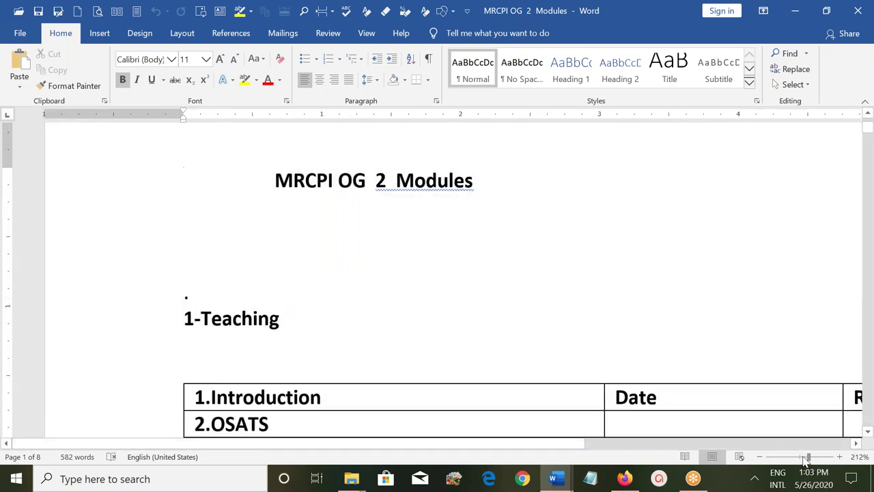
# - Examine the module tables from 1-Teaching through 10-Sexual and Reproductive Health
pyautogui.scroll(-3, 234, 304)
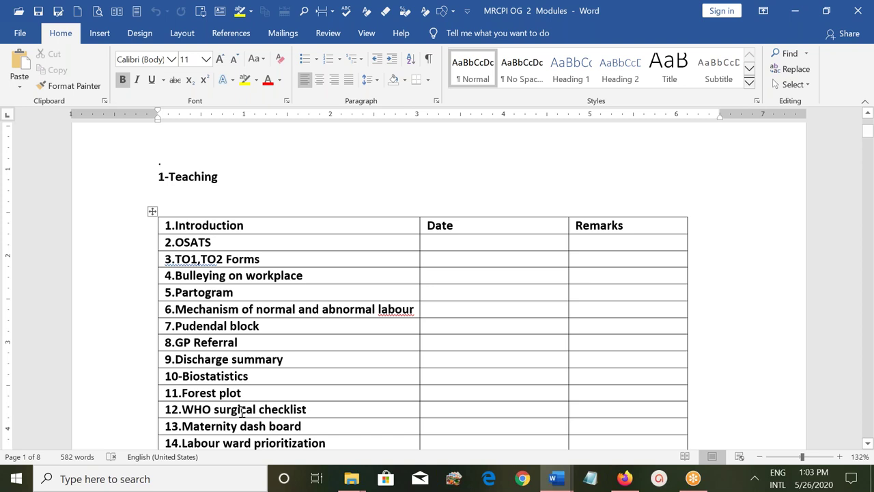
pyautogui.scroll(-15, 275, 336)
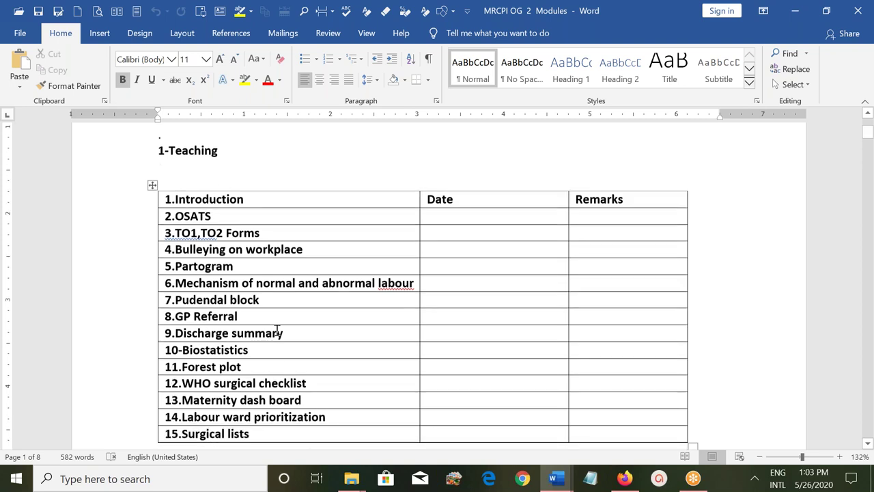
pyautogui.scroll(-15, 277, 331)
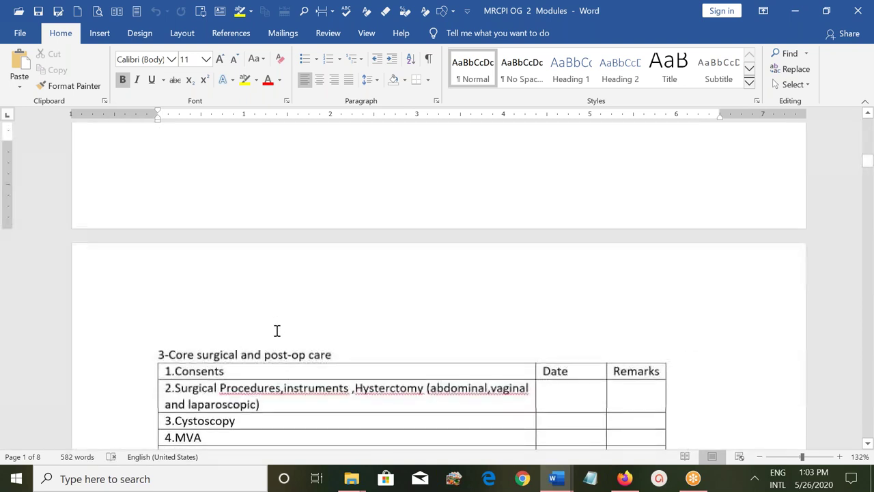
pyautogui.scroll(-15, 288, 331)
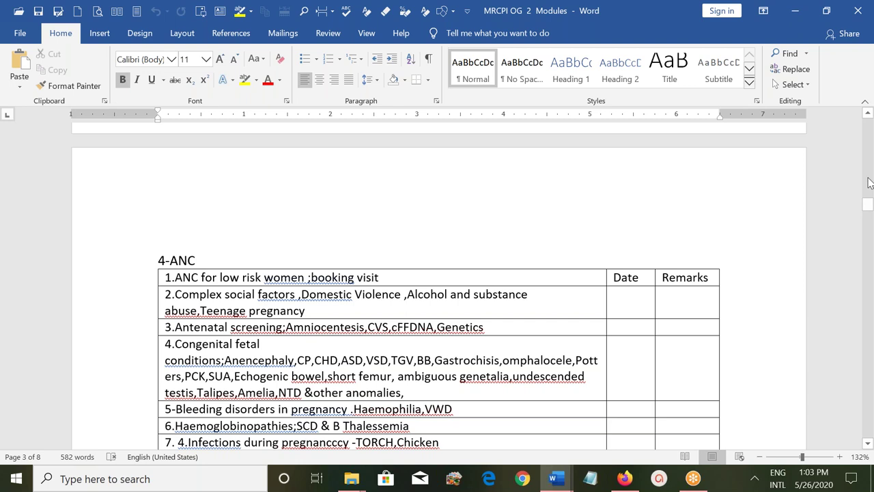
pyautogui.moveTo(867, 206); pyautogui.dragTo(868, 224)
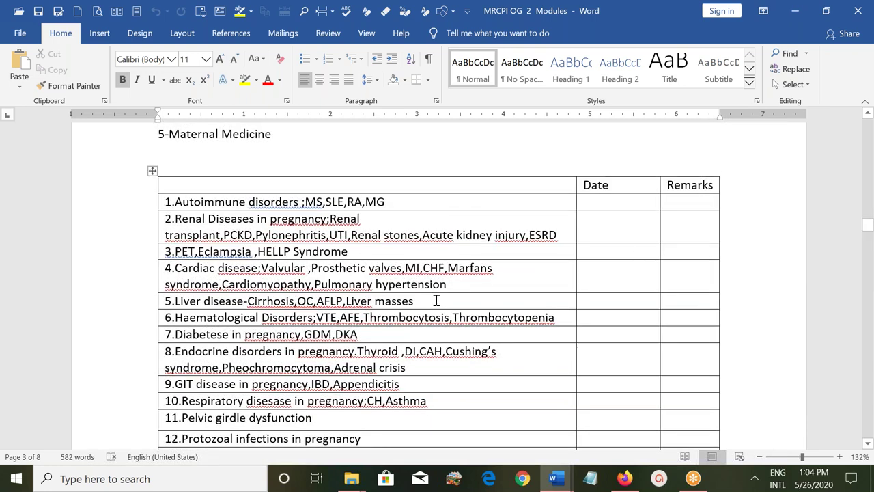
pyautogui.moveTo(868, 228); pyautogui.dragTo(868, 257)
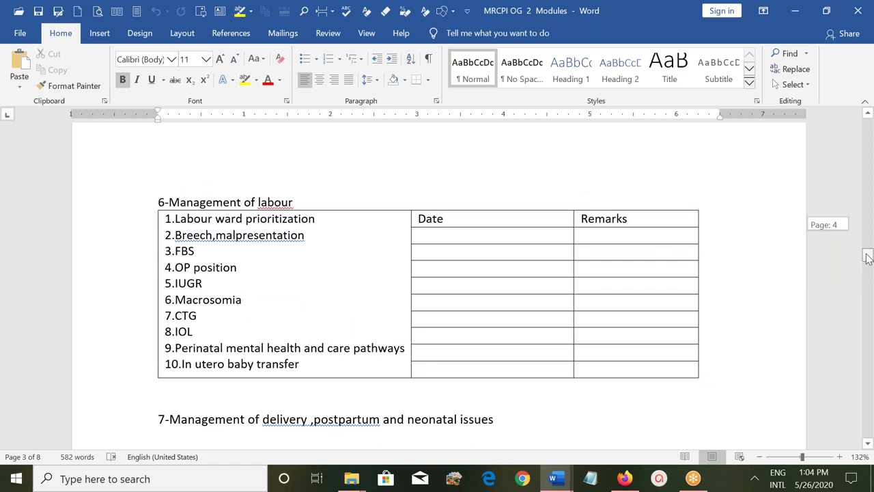
pyautogui.moveTo(868, 257); pyautogui.dragTo(869, 345)
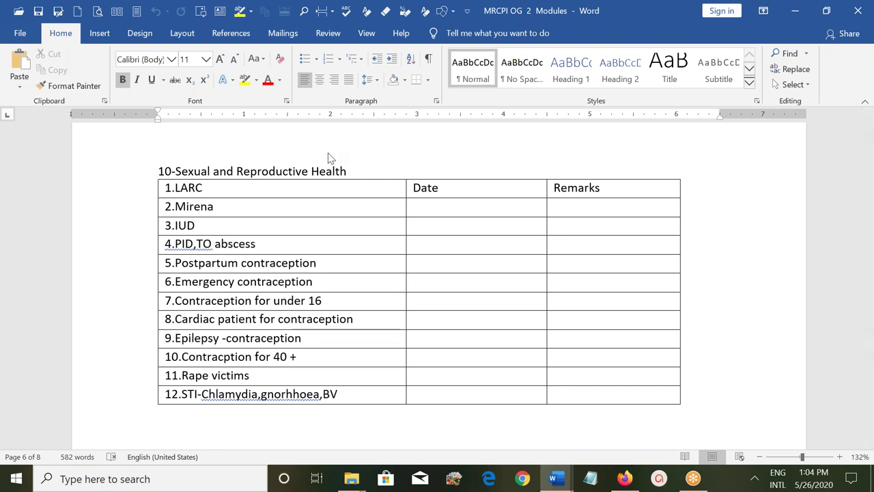
# - Examine the remaining module tables: 11-Early Pregnancy Care, 12-Oncology and 13-Urogynaecology
pyautogui.scroll(-6, 328, 157)
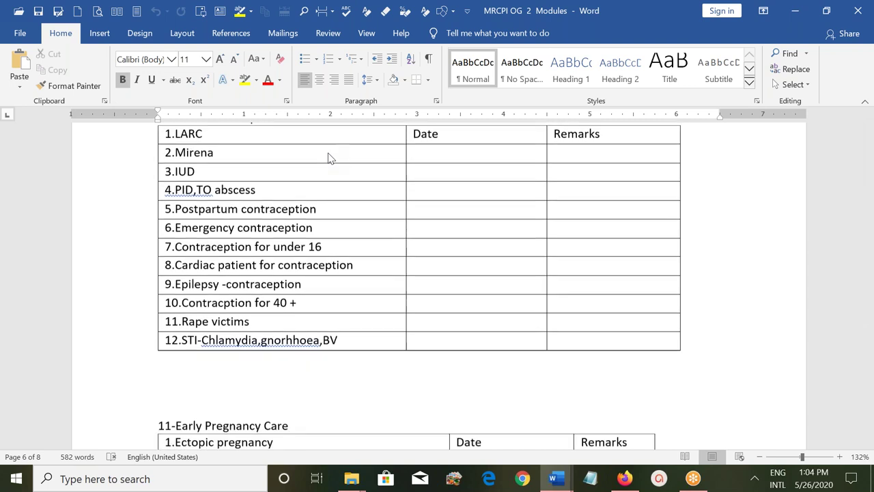
pyautogui.scroll(-7, 328, 158)
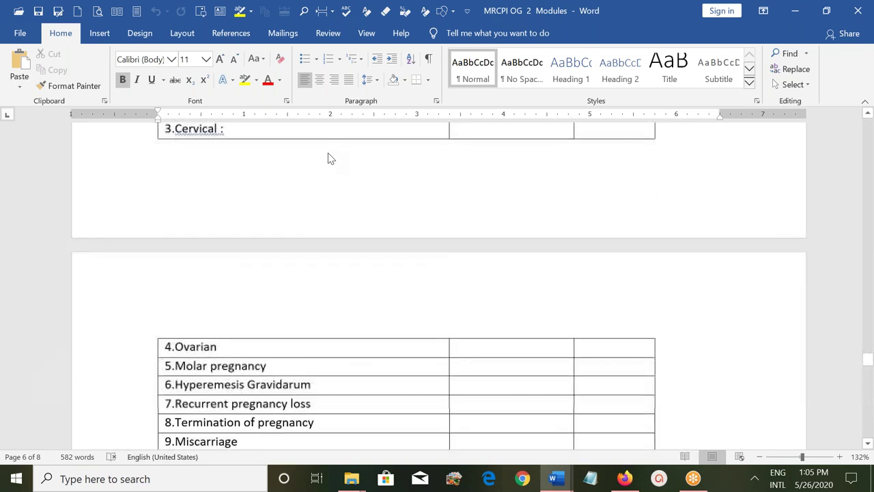
pyautogui.scroll(-6, 327, 158)
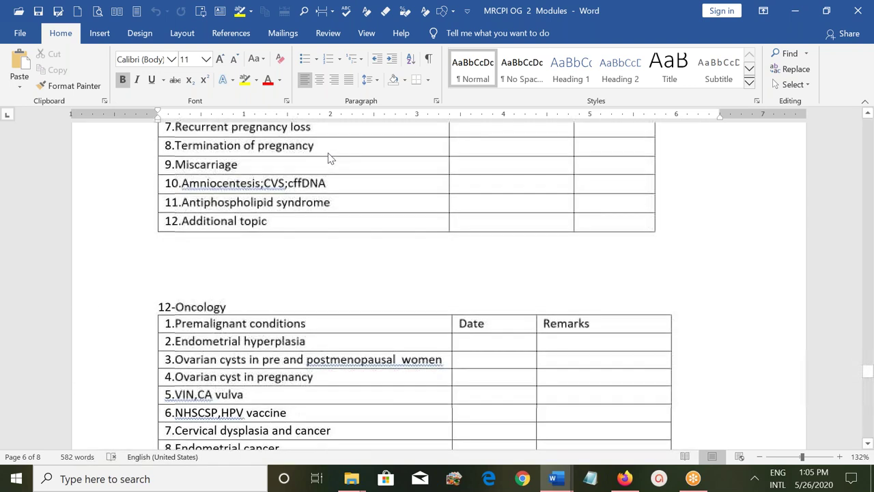
pyautogui.scroll(-1, 327, 158)
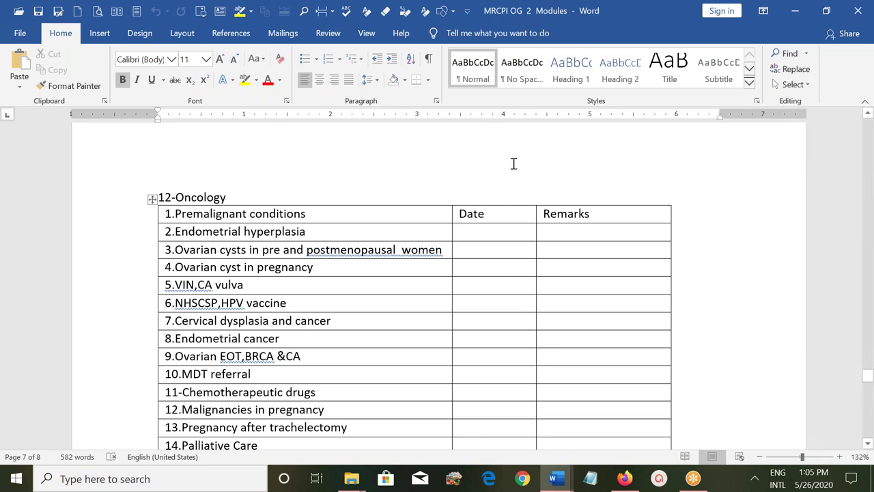
pyautogui.press('Up')
pyautogui.scroll(-10, 436, 287)
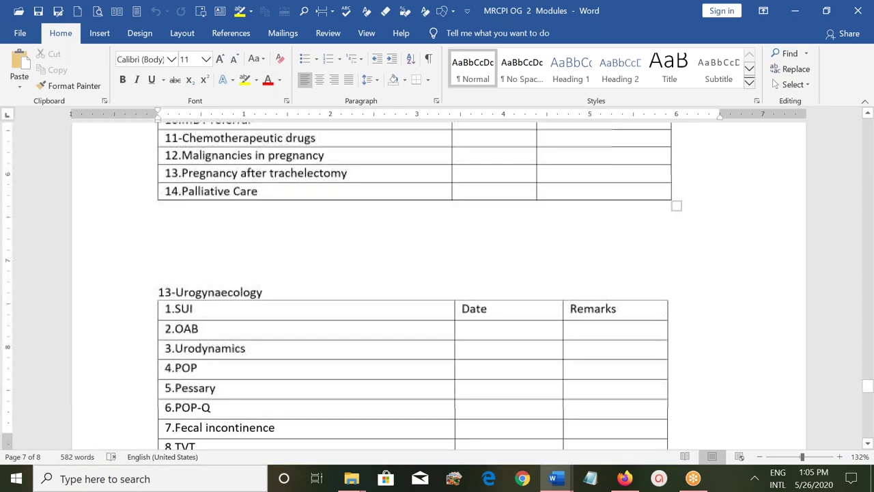
pyautogui.scroll(-10, 514, 162)
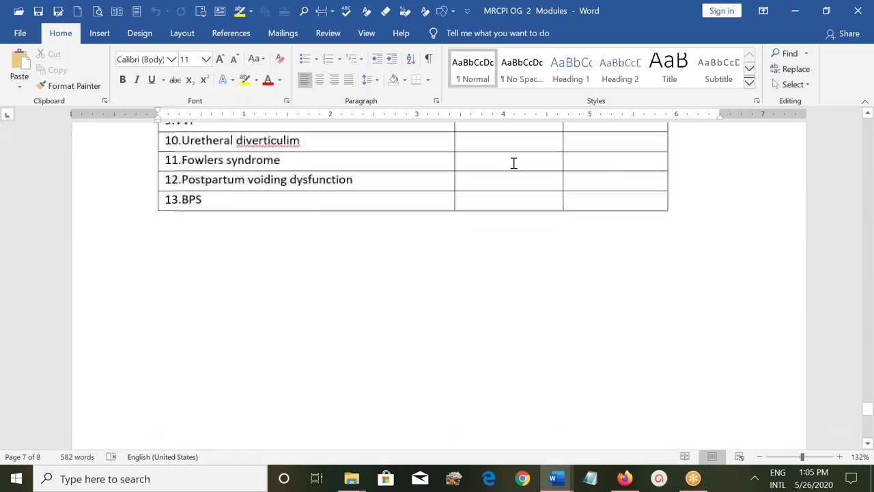
# - Clear the open Word documents off the screen to reach the desktop
pyautogui.click(795, 11)
pyautogui.click(795, 11)
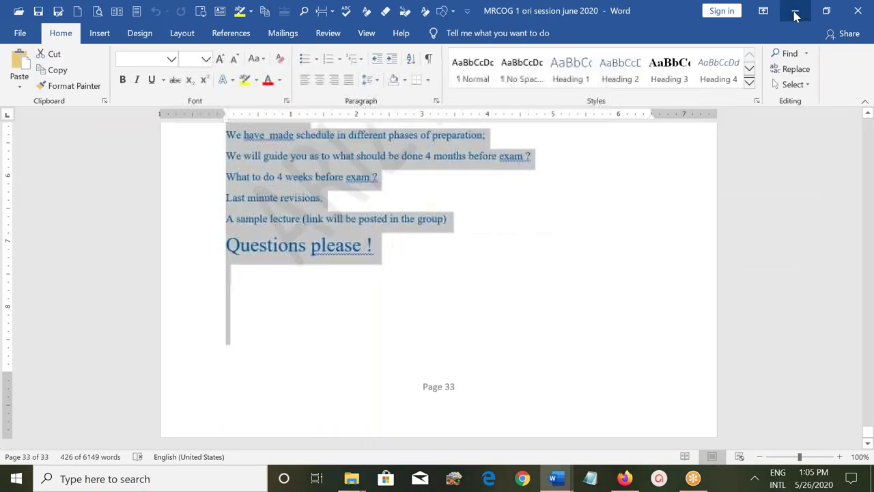
pyautogui.click(859, 14)
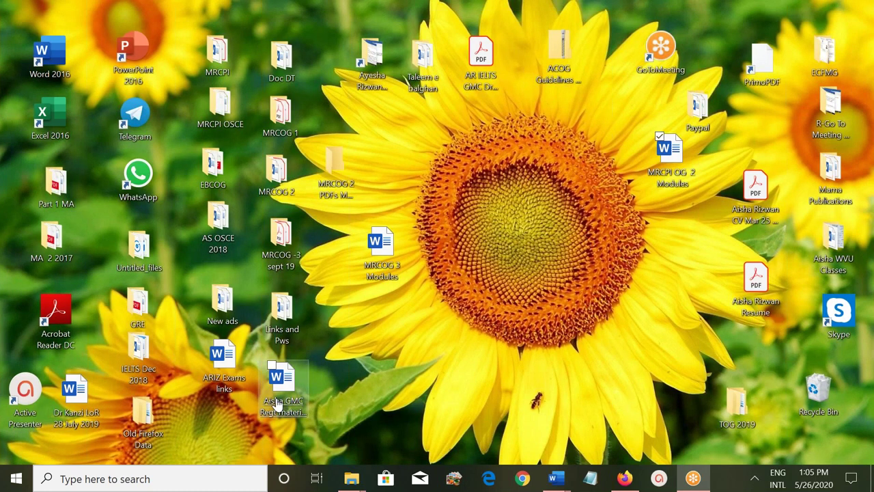
# - Open the MRCOG 2 Links document from the Links and Pws folder on the desktop
pyautogui.doubleClick(282, 311)
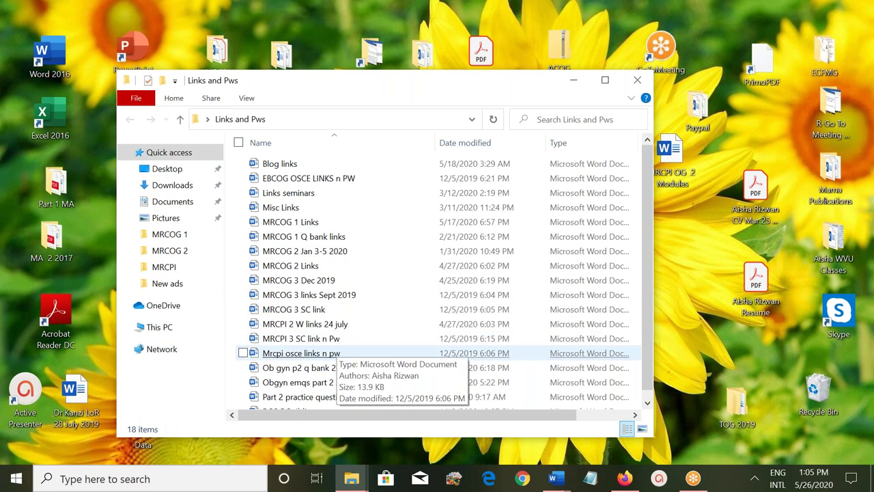
pyautogui.click(292, 271)
pyautogui.doubleClick(292, 271)
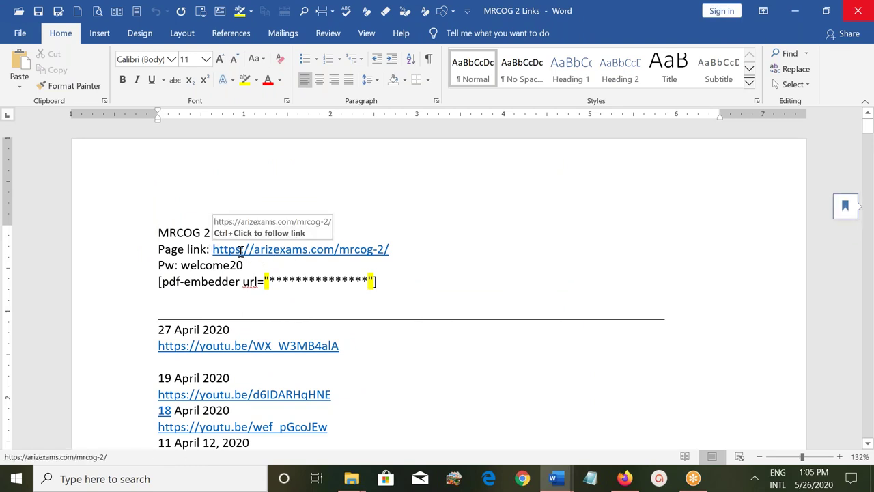
# - Copy the MRCOG 2 page link from the links document, then close that document
pyautogui.moveTo(212, 249); pyautogui.dragTo(390, 250)
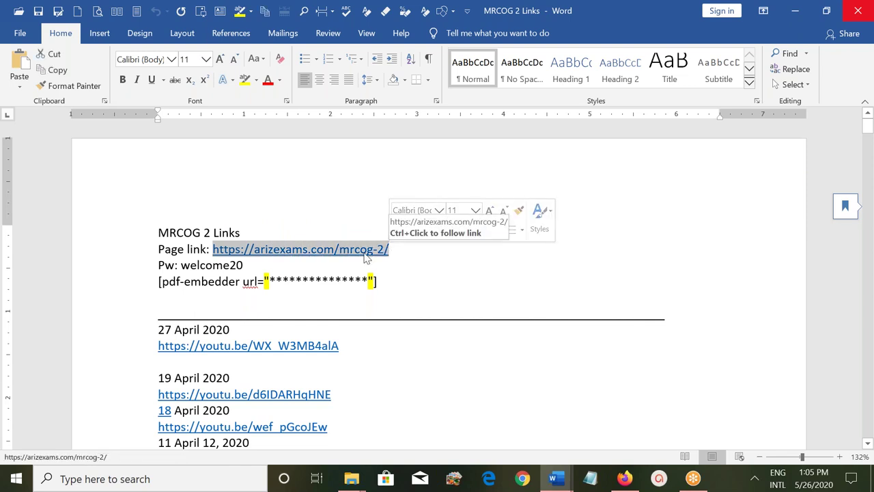
pyautogui.rightClick(365, 257)
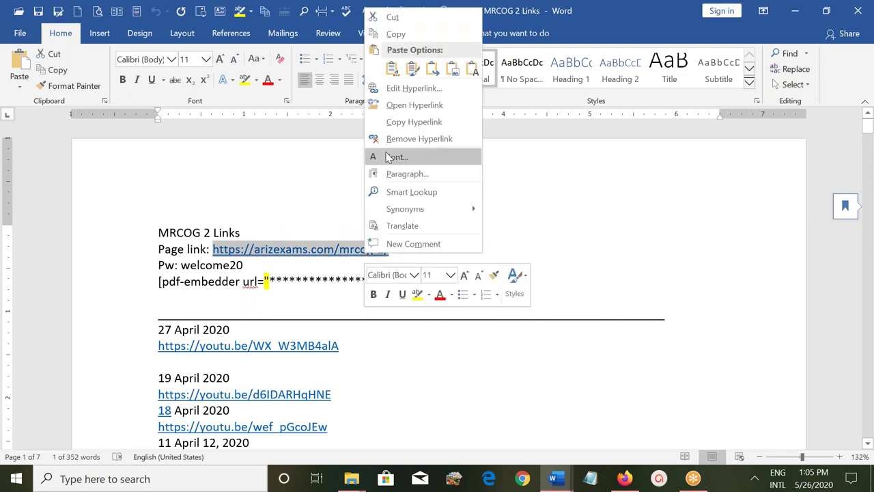
pyautogui.click(393, 34)
pyautogui.click(864, 9)
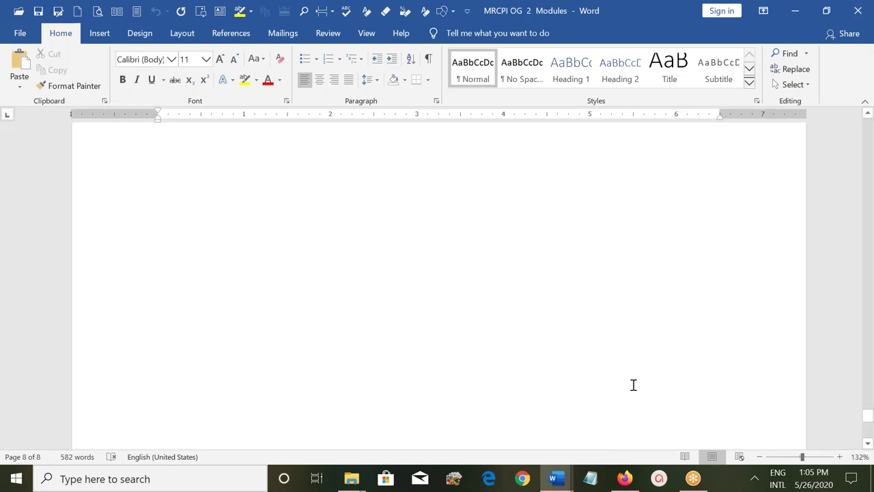
# - Switch to Firefox and unlock the protected MRCOG 2 page by re-entering the page password, without updating the saved login
pyautogui.click(624, 479)
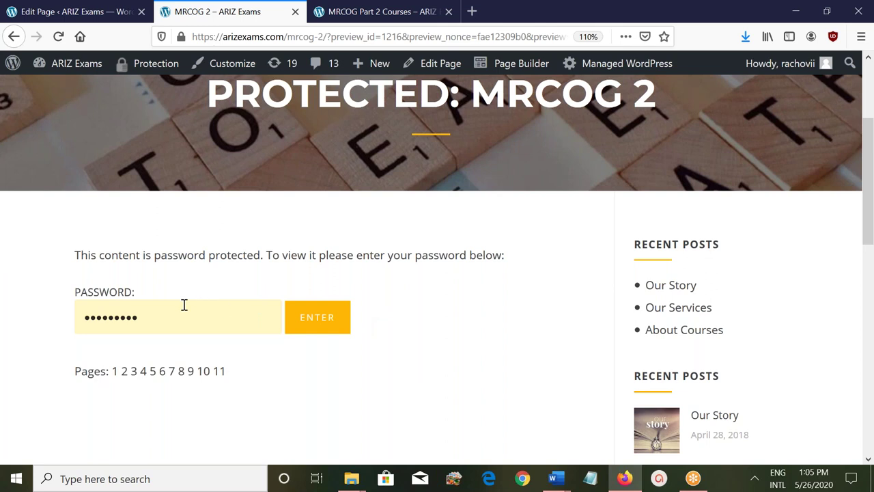
pyautogui.click(141, 317)
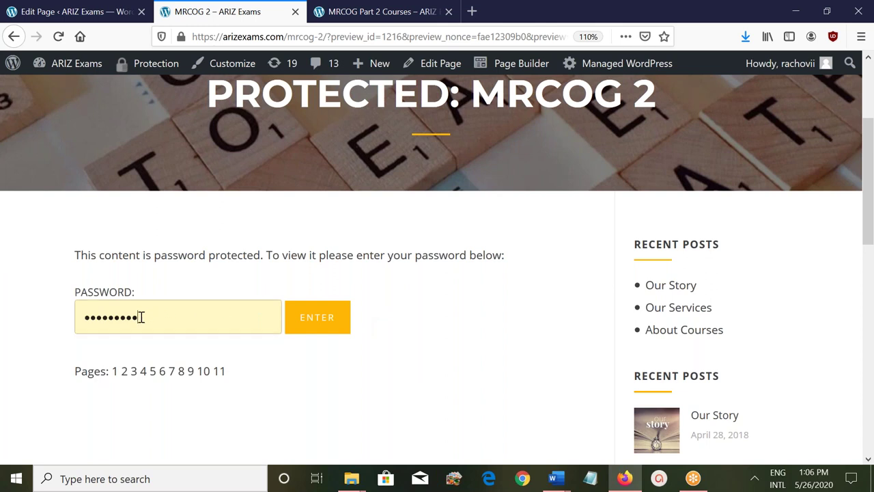
pyautogui.press('BackSpace')
pyautogui.press('BackSpace')
pyautogui.press('BackSpace')
pyautogui.press('BackSpace')
pyautogui.press('BackSpace')
pyautogui.press('BackSpace')
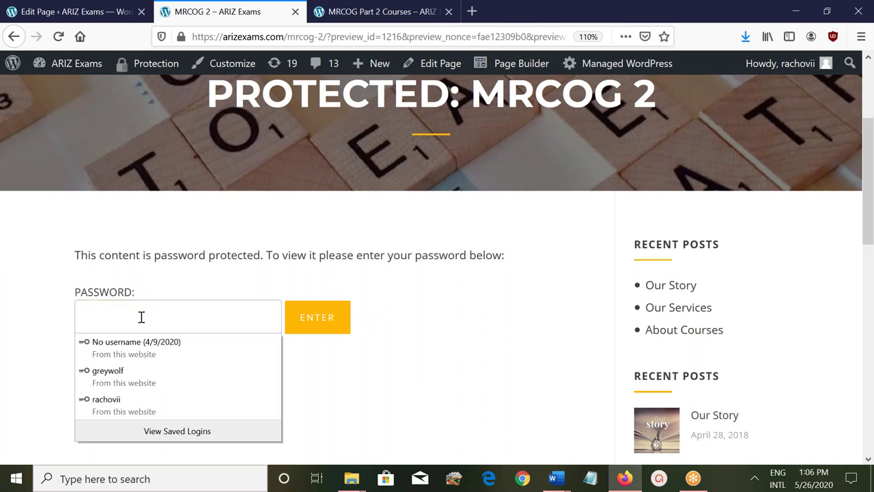
pyautogui.write('••')
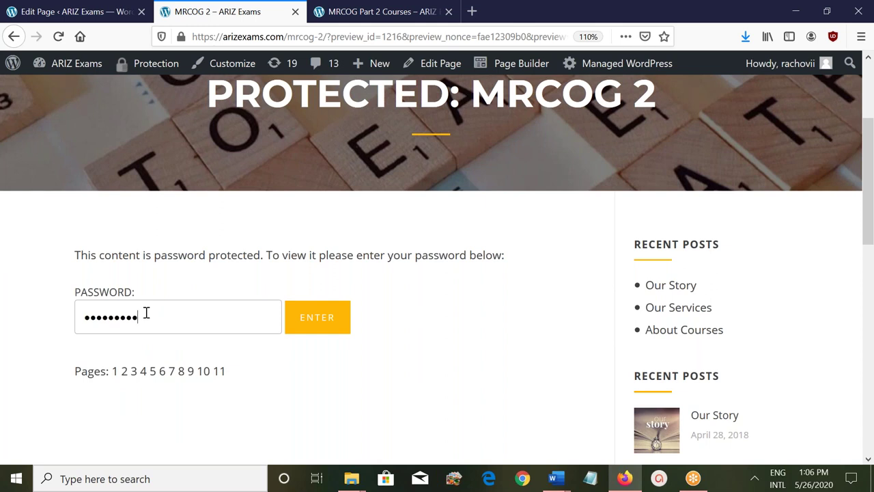
pyautogui.click(311, 317)
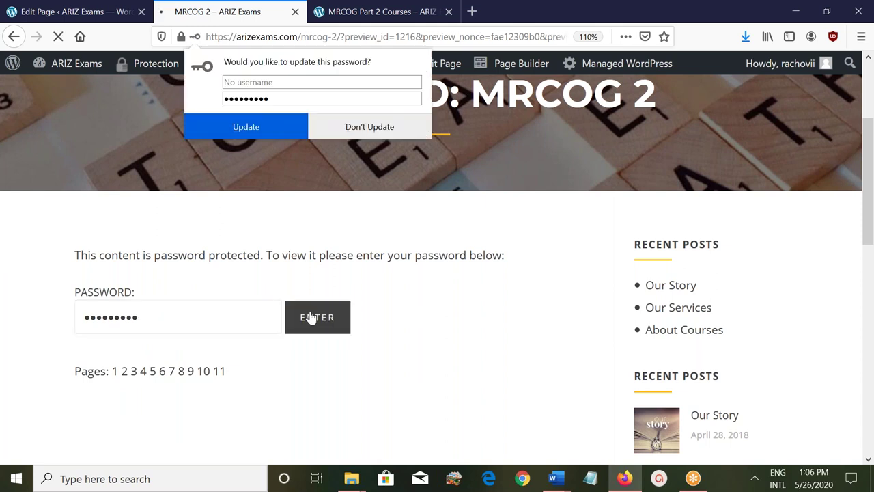
pyautogui.click(369, 129)
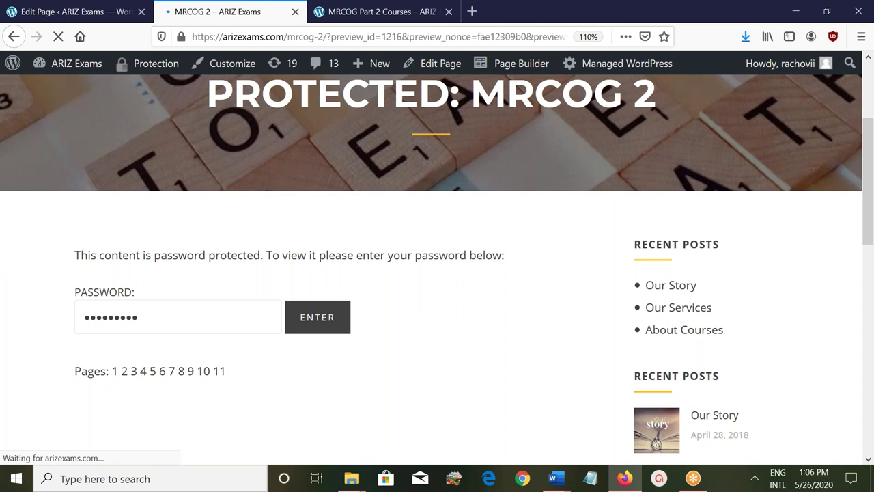
# - Examine the MRCOG 2 page's video and embedded study notes, from reduced fetal movements through to the page numbers at the end
pyautogui.scroll(-5, 496, 308)
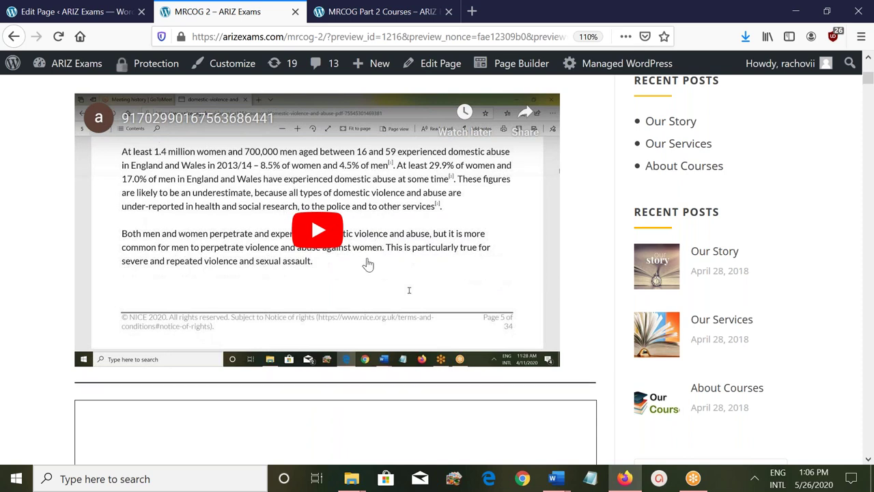
pyautogui.scroll(2, 401, 274)
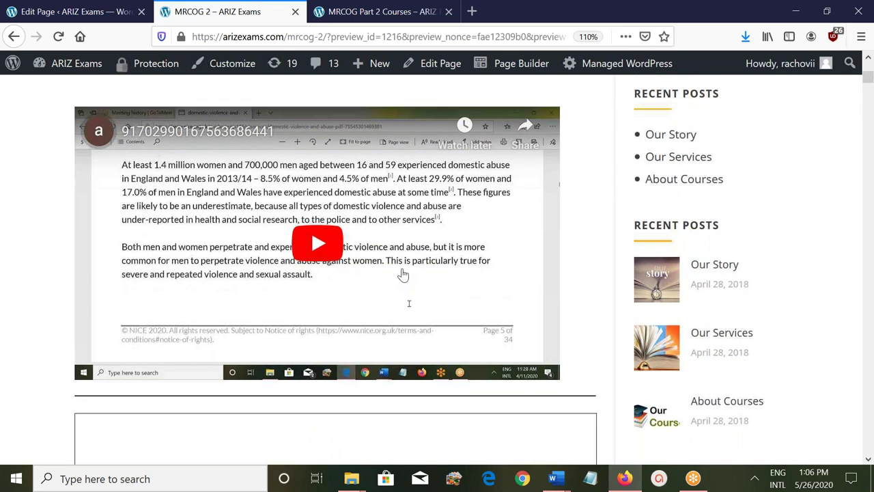
pyautogui.scroll(-2, 403, 274)
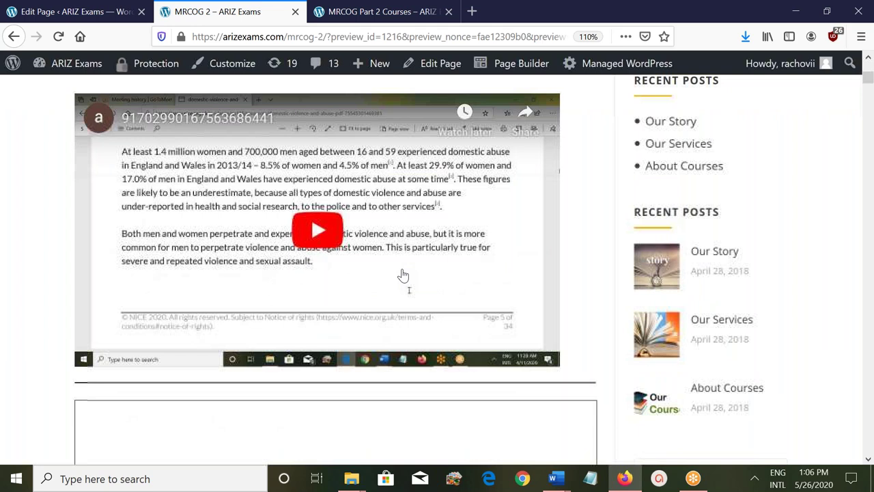
pyautogui.scroll(-4, 403, 275)
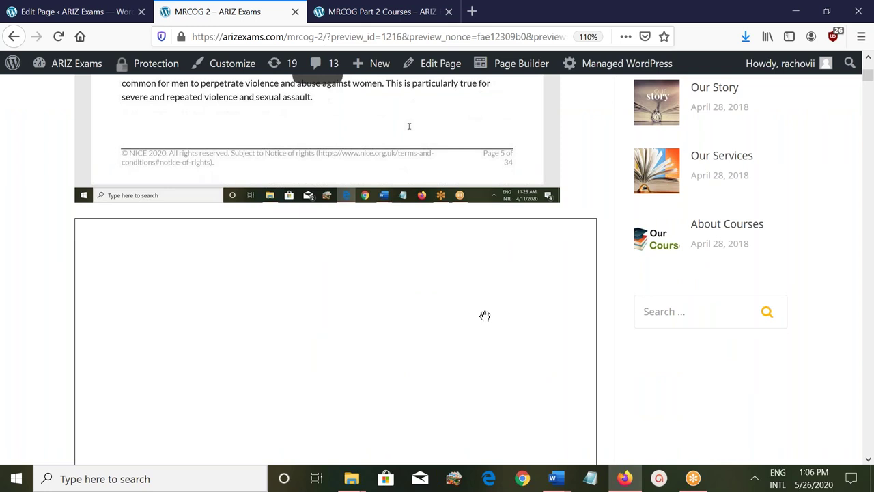
pyautogui.scroll(-15, 485, 316)
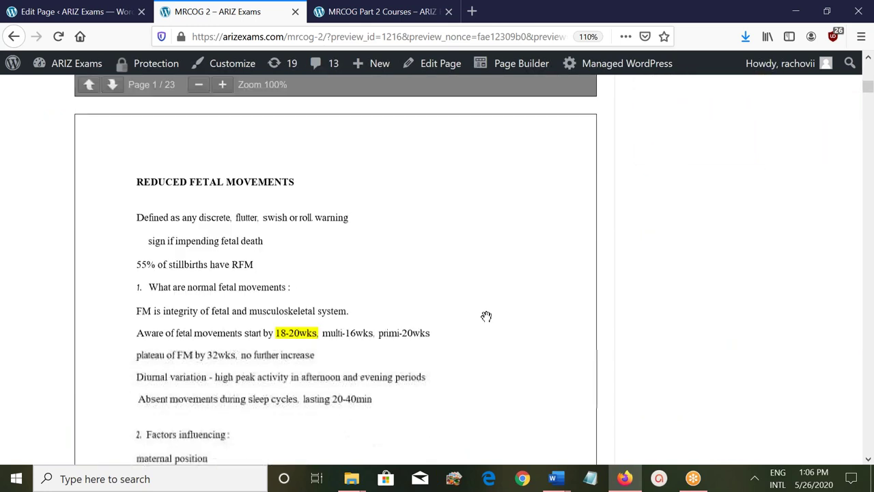
pyautogui.scroll(-1, 486, 316)
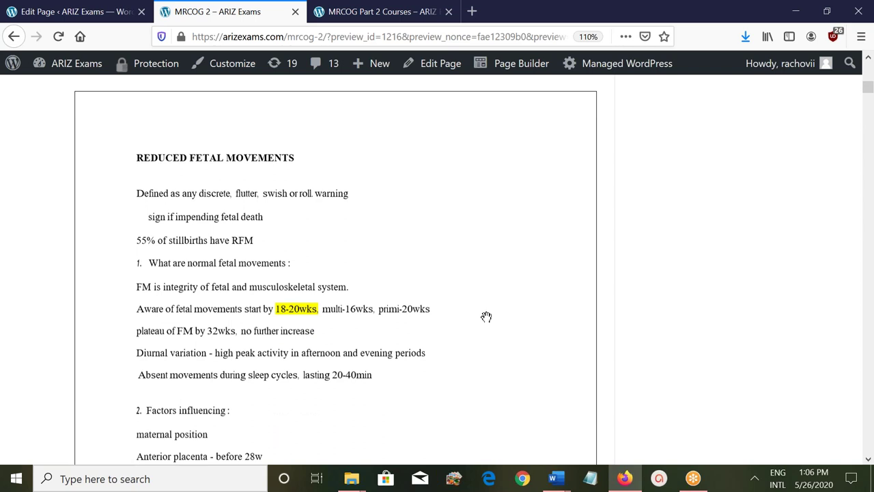
pyautogui.scroll(-15, 485, 316)
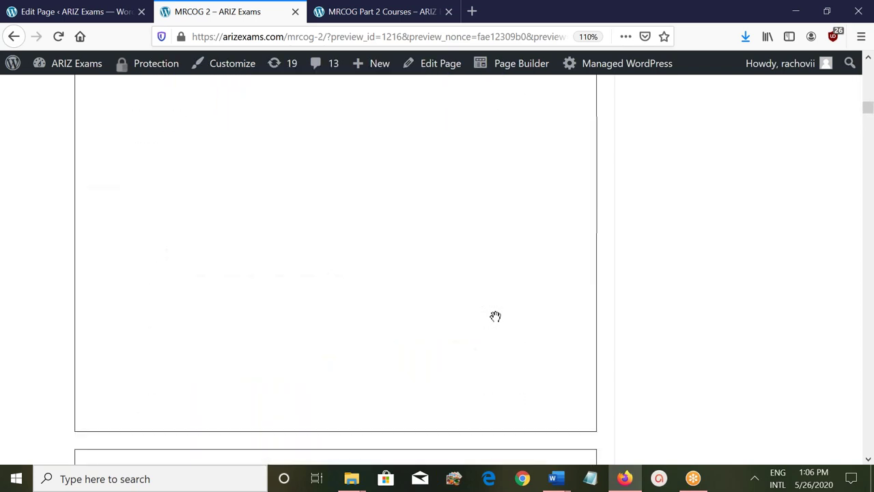
pyautogui.moveTo(867, 104); pyautogui.dragTo(868, 134)
pyautogui.scroll(10, 471, 247)
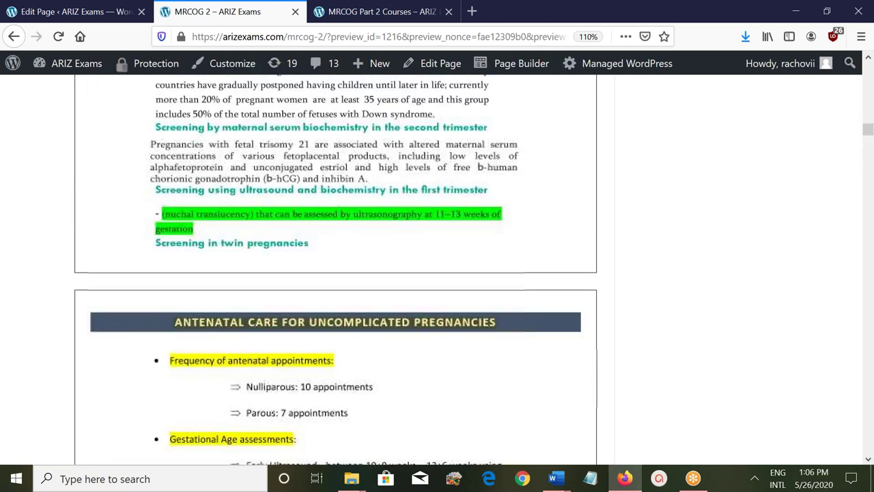
pyautogui.scroll(-10, 486, 397)
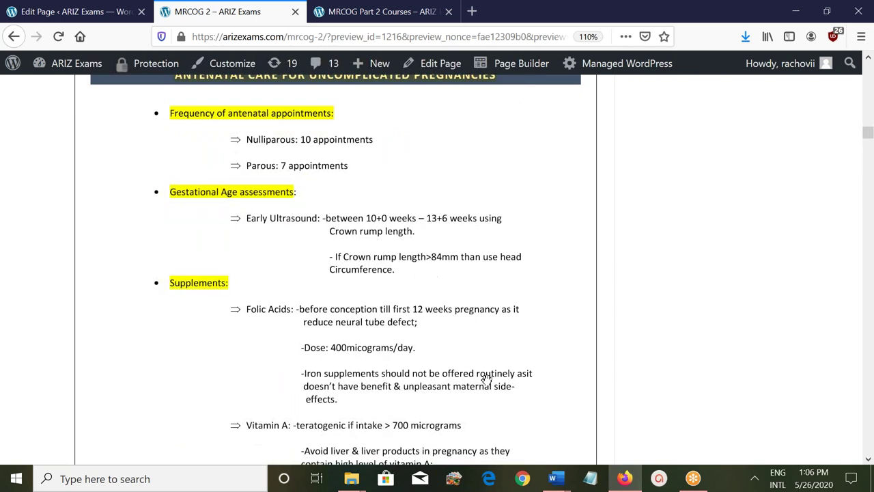
pyautogui.scroll(-5, 490, 380)
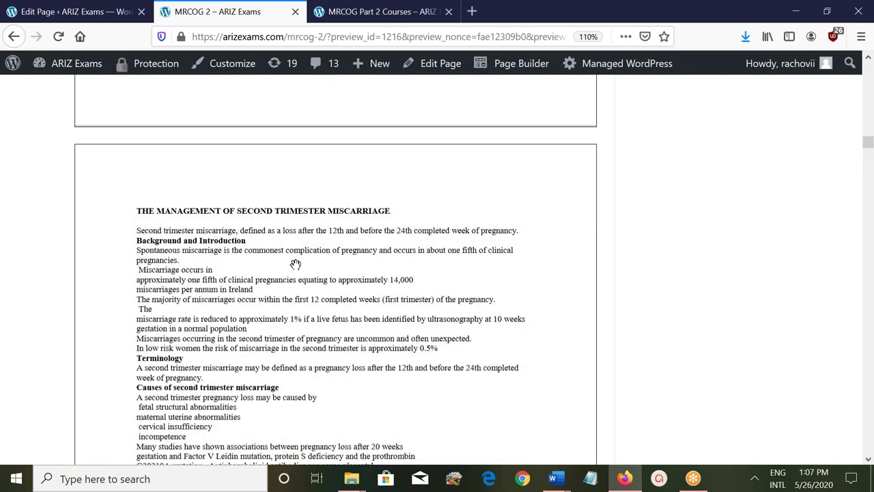
pyautogui.scroll(-10, 459, 254)
pyautogui.moveTo(868, 151); pyautogui.dragTo(869, 444)
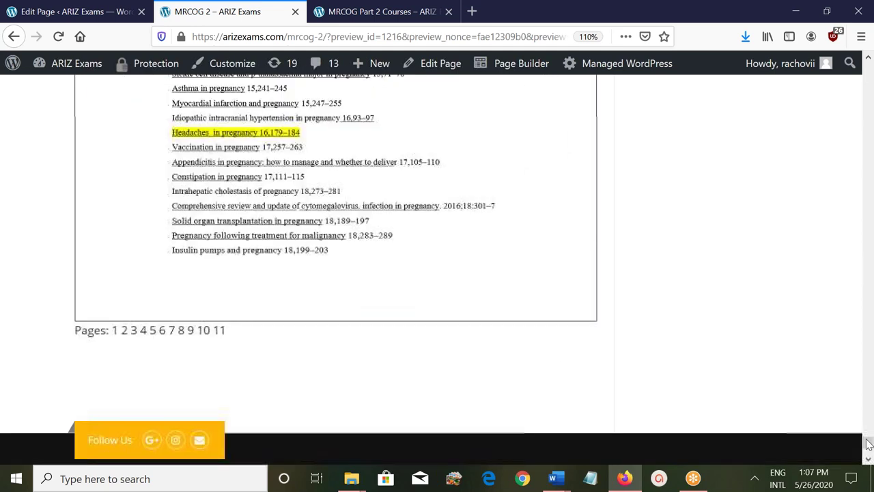
# - Open page 11 of the MRCOG 2 content and look over its embedded documents and video
pyautogui.click(218, 331)
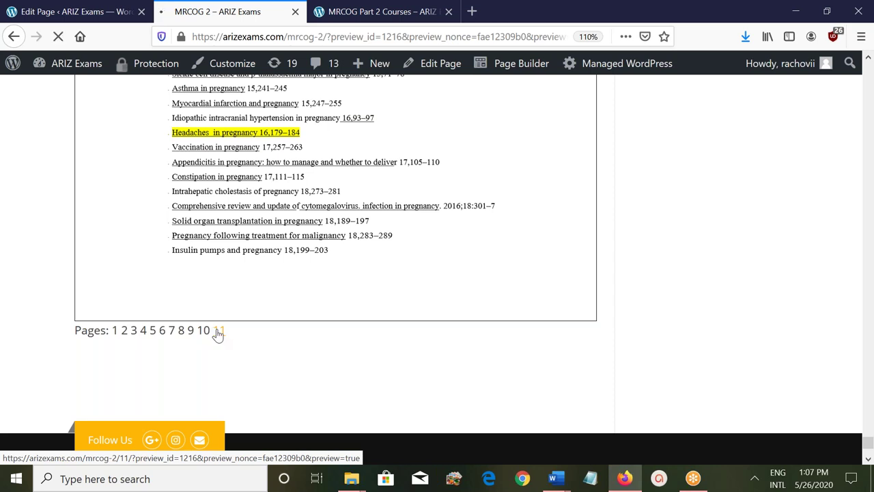
pyautogui.scroll(-3, 361, 328)
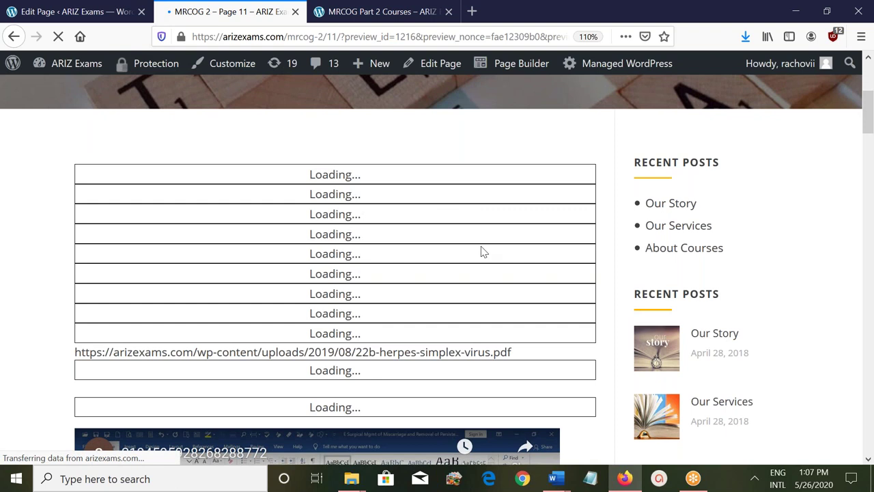
pyautogui.scroll(-1, 489, 244)
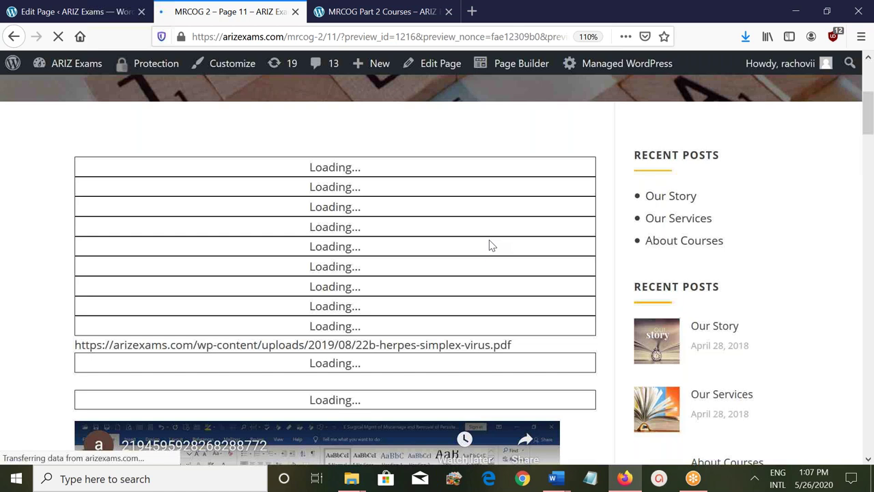
pyautogui.scroll(-3, 489, 244)
# - Return to the WordPress page editor in the browser and open the list of all site pages
pyautogui.hotkey('alt', 'Tab')
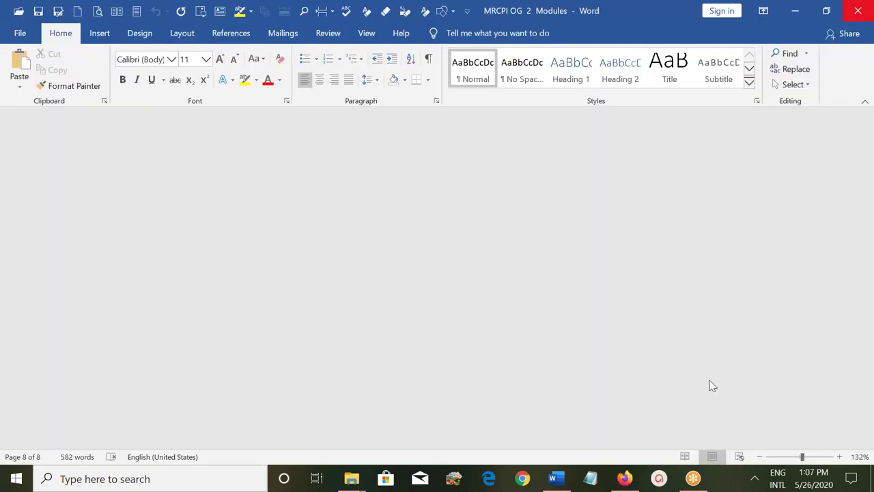
pyautogui.hotkey('alt', 'Tab')
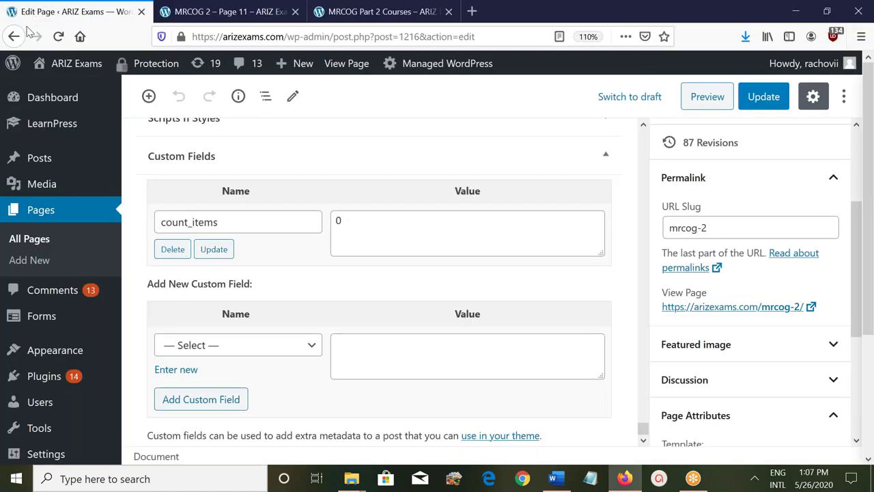
pyautogui.moveTo(65, 182)
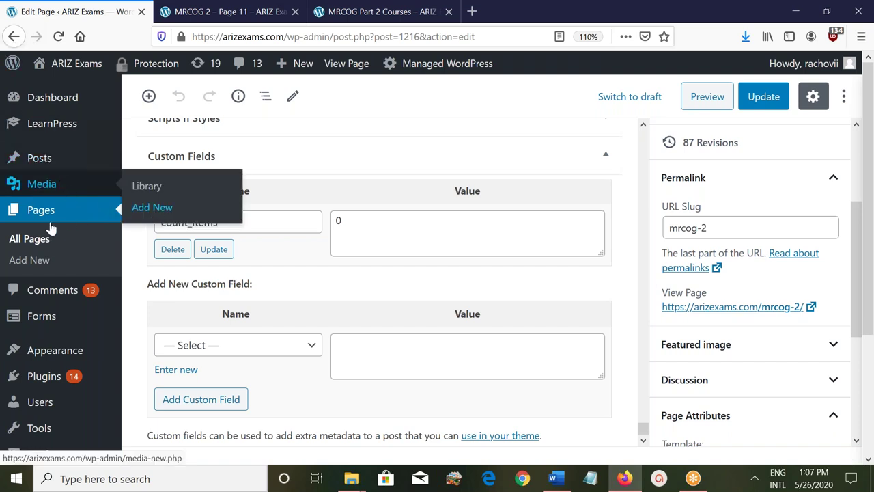
pyautogui.click(37, 247)
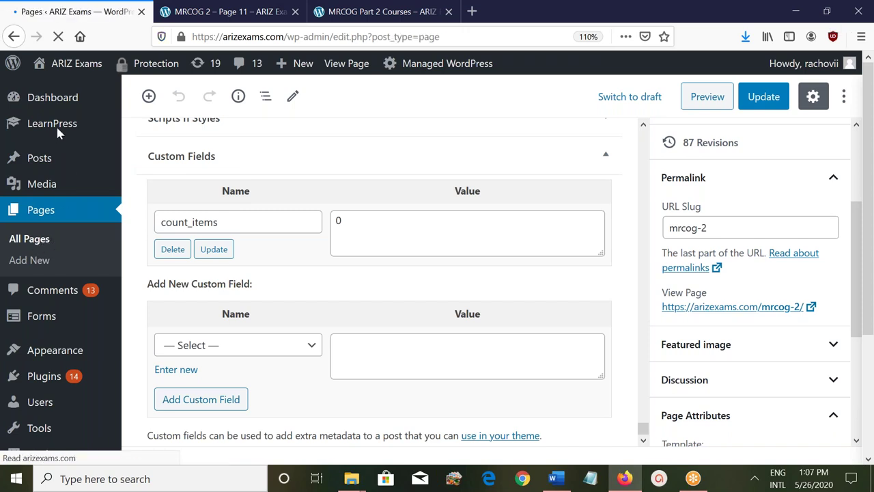
# - Examine the first page of the site's Pages list, from A Quiz down to MRCOG 3 courses
pyautogui.scroll(-3, 289, 284)
pyautogui.scroll(2, 288, 285)
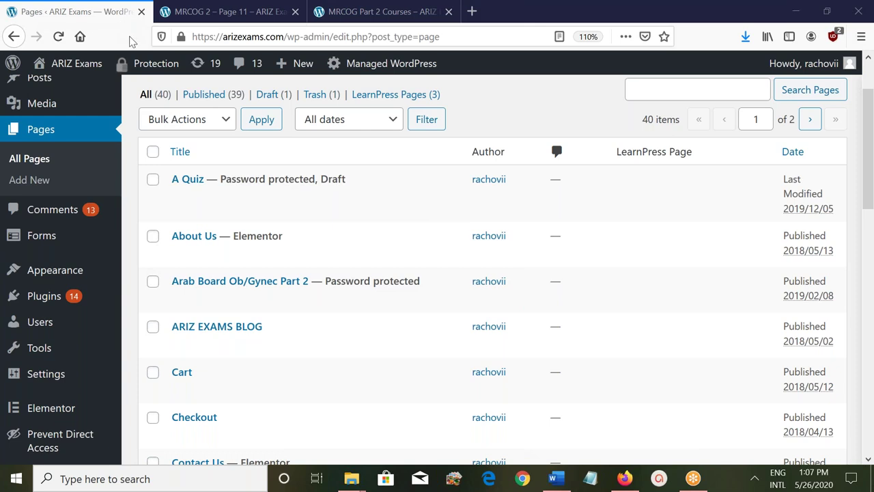
pyautogui.scroll(-2, 458, 300)
pyautogui.scroll(-2, 456, 298)
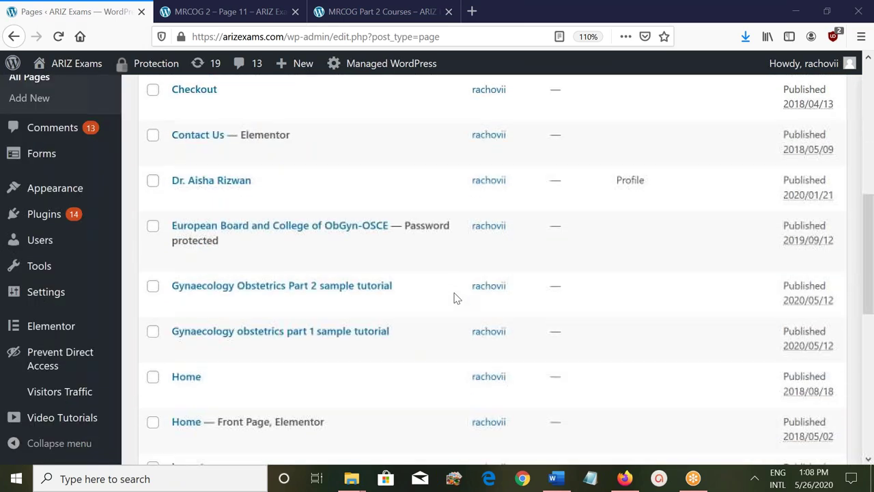
pyautogui.scroll(-4, 456, 298)
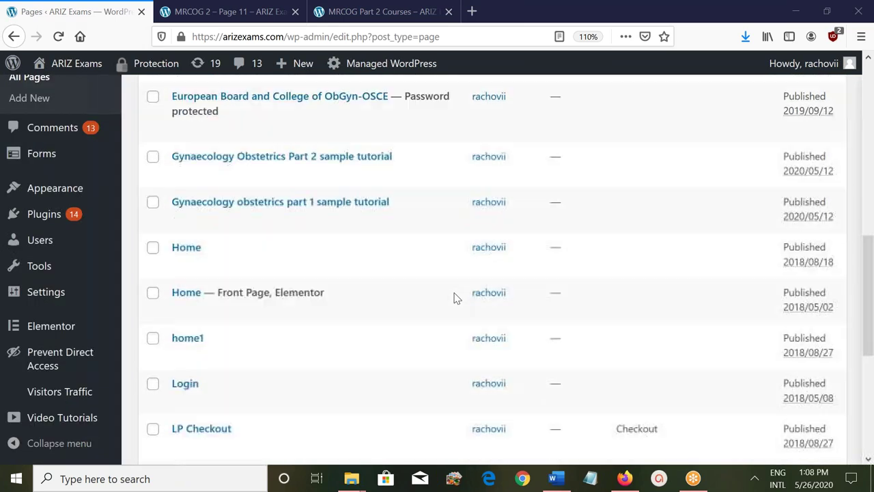
pyautogui.scroll(-1, 456, 298)
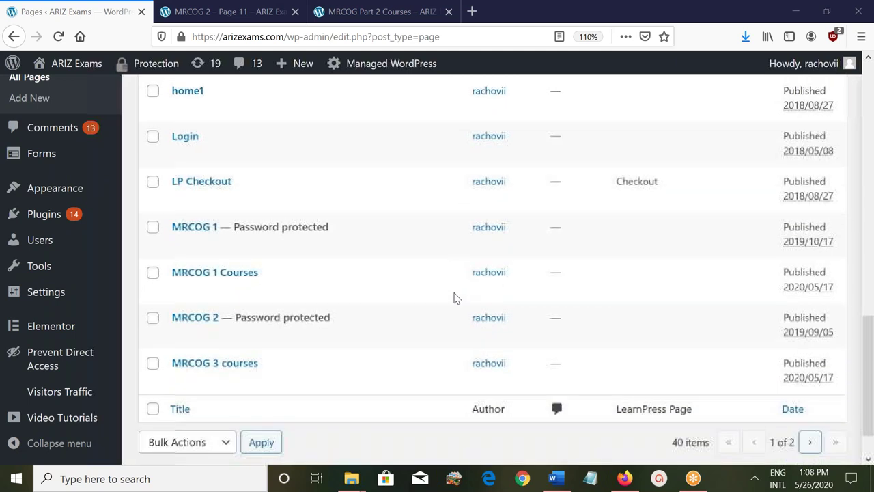
pyautogui.scroll(2, 457, 299)
pyautogui.scroll(2, 456, 298)
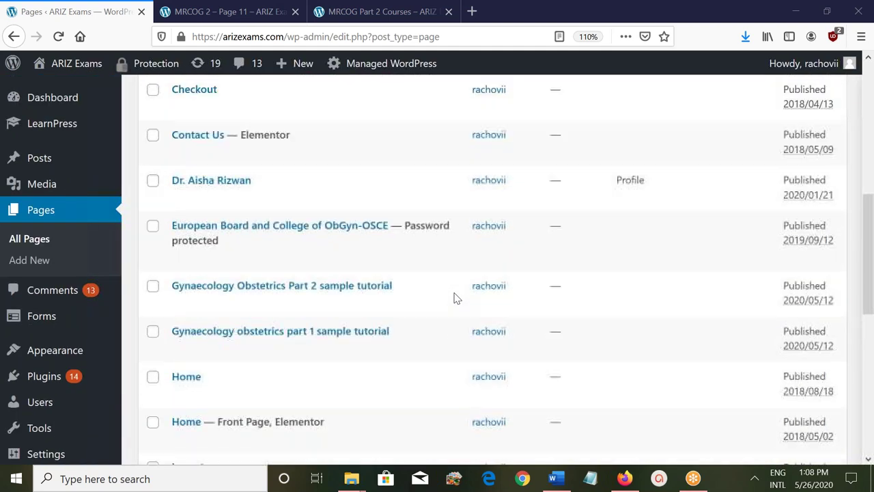
pyautogui.scroll(3, 456, 299)
pyautogui.scroll(2, 456, 298)
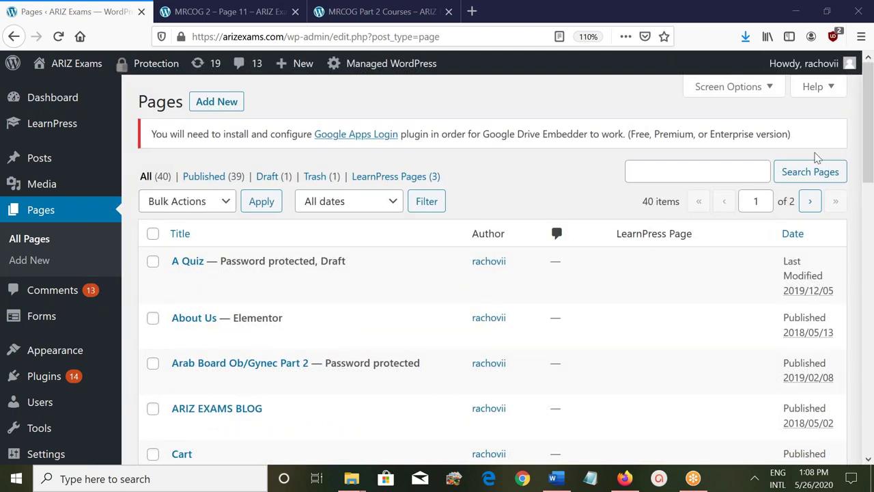
# - Open the second page of the Pages list and examine its entries, from MRCOG 3 Dec 2019 down to Shop
pyautogui.click(811, 202)
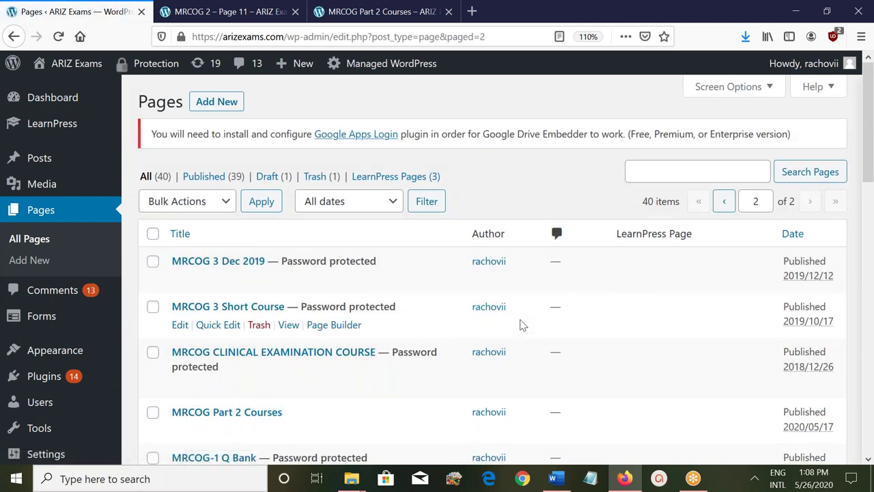
pyautogui.scroll(-2, 519, 324)
pyautogui.scroll(-1, 509, 329)
pyautogui.scroll(-2, 493, 334)
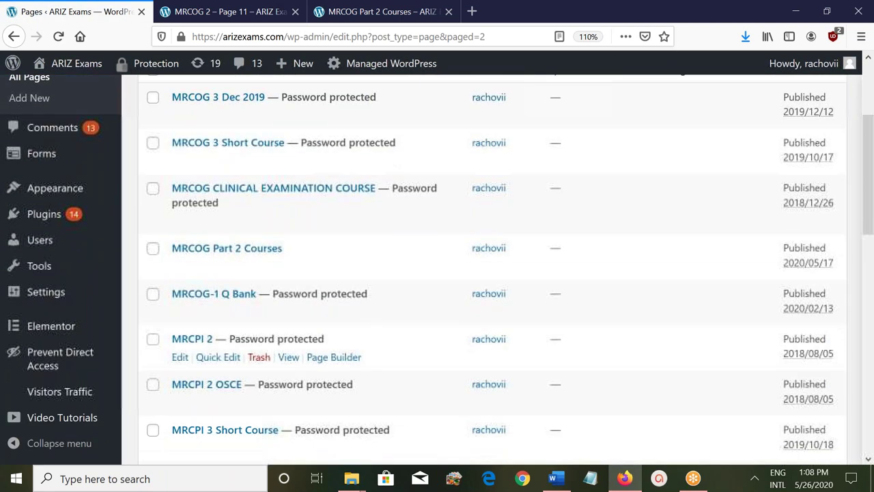
pyautogui.scroll(-3, 505, 331)
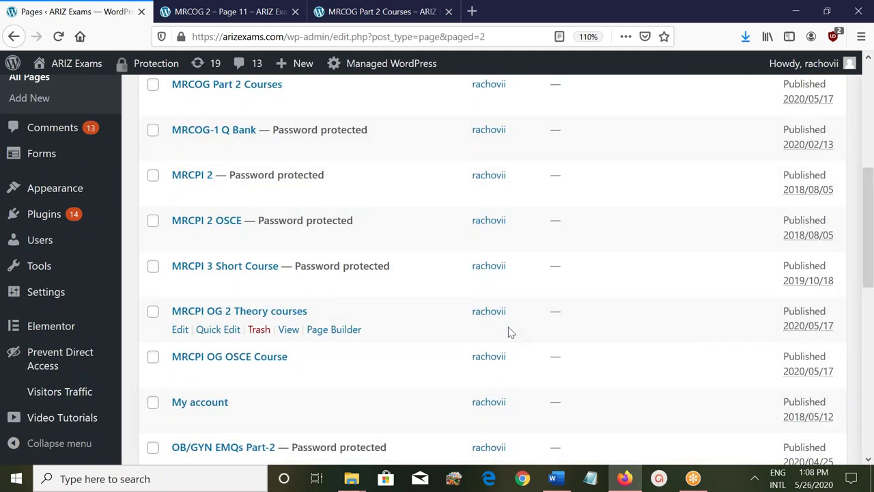
pyautogui.scroll(-4, 508, 332)
pyautogui.scroll(-4, 508, 333)
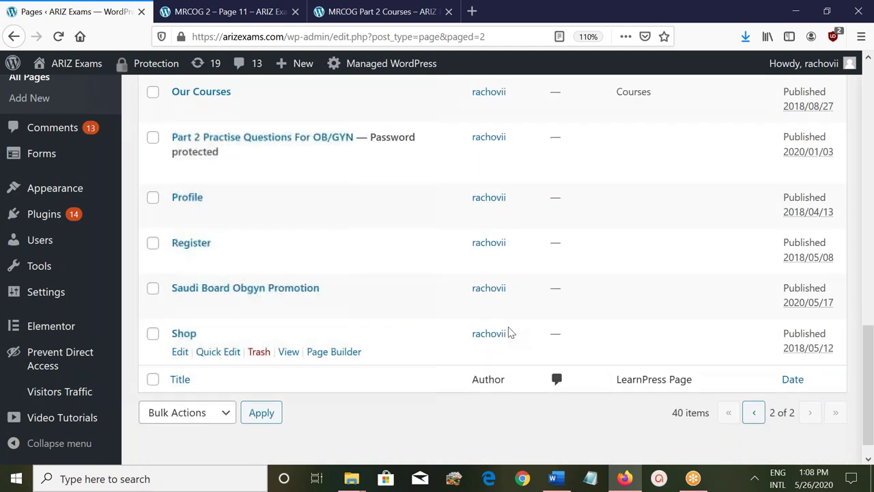
pyautogui.scroll(3, 508, 332)
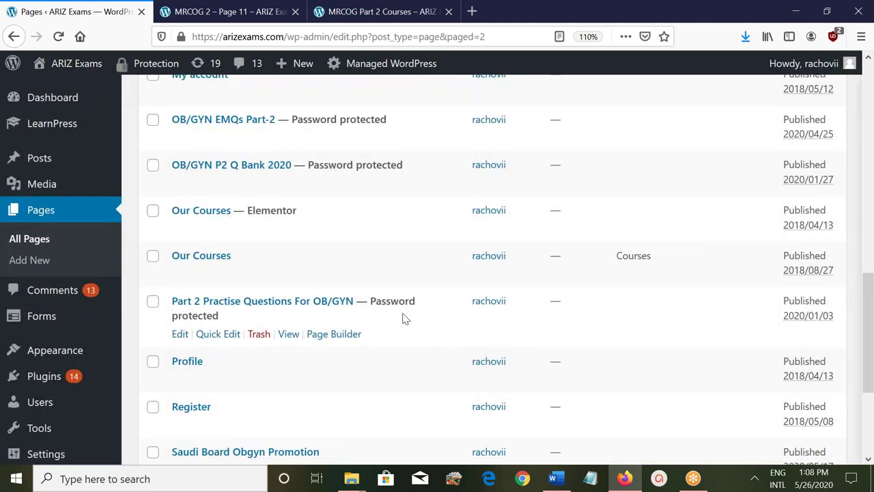
pyautogui.scroll(3, 401, 313)
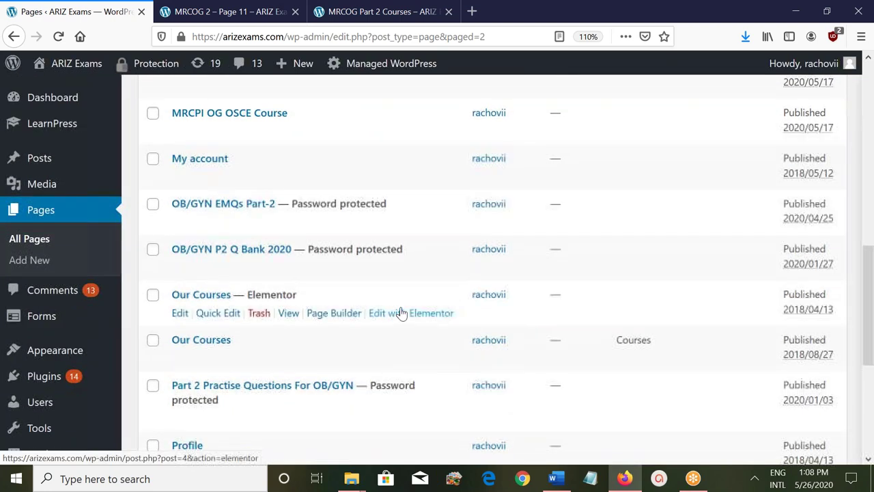
pyautogui.scroll(1, 402, 312)
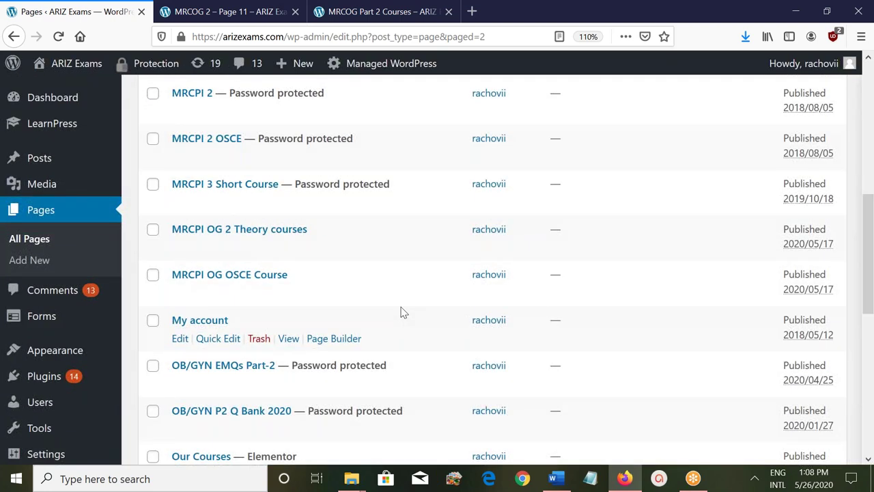
pyautogui.scroll(3, 401, 313)
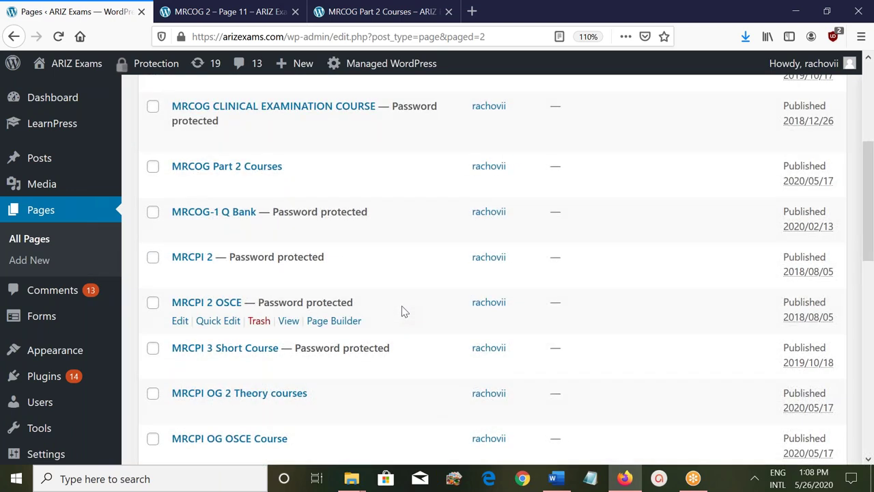
pyautogui.scroll(3, 401, 310)
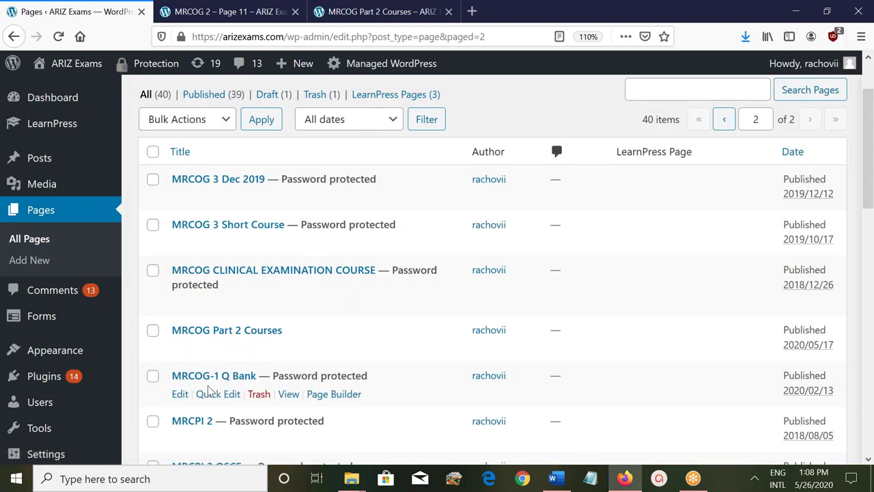
# - Return to the first page of the Pages list and look through its entries down to MRCOG 3 courses again
pyautogui.click(726, 126)
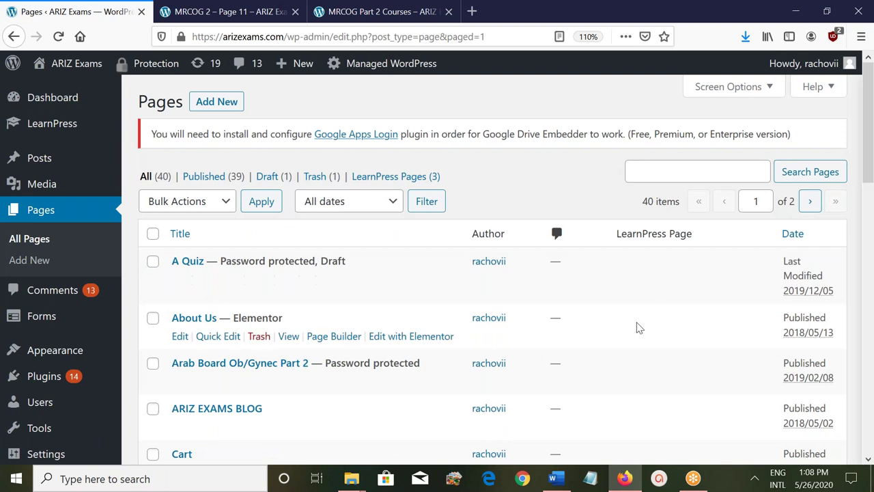
pyautogui.scroll(-4, 655, 318)
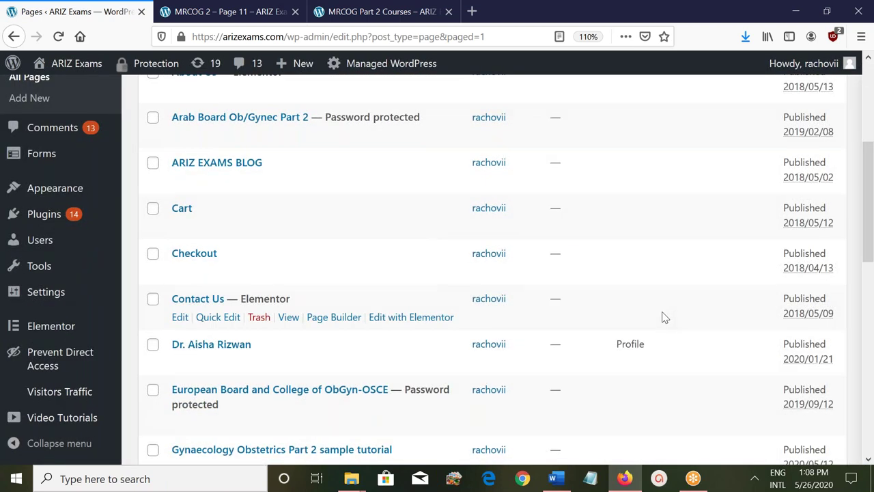
pyautogui.scroll(-4, 661, 316)
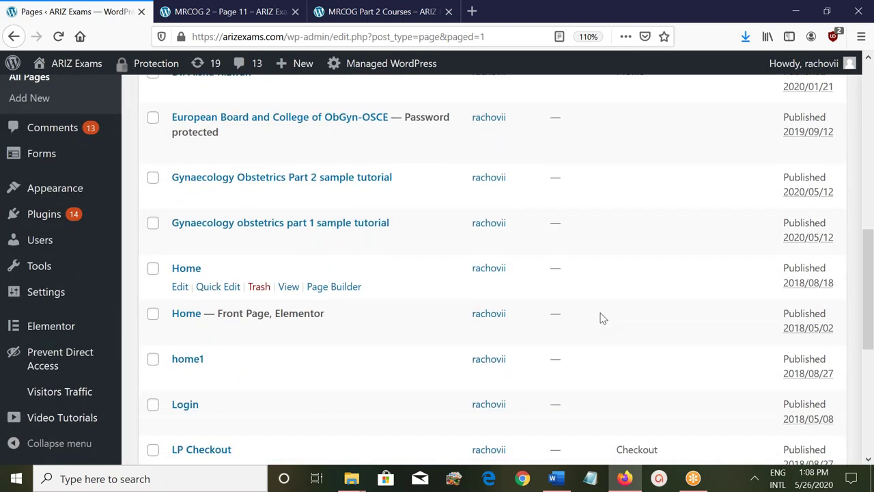
pyautogui.scroll(-2, 602, 318)
pyautogui.scroll(-3, 602, 318)
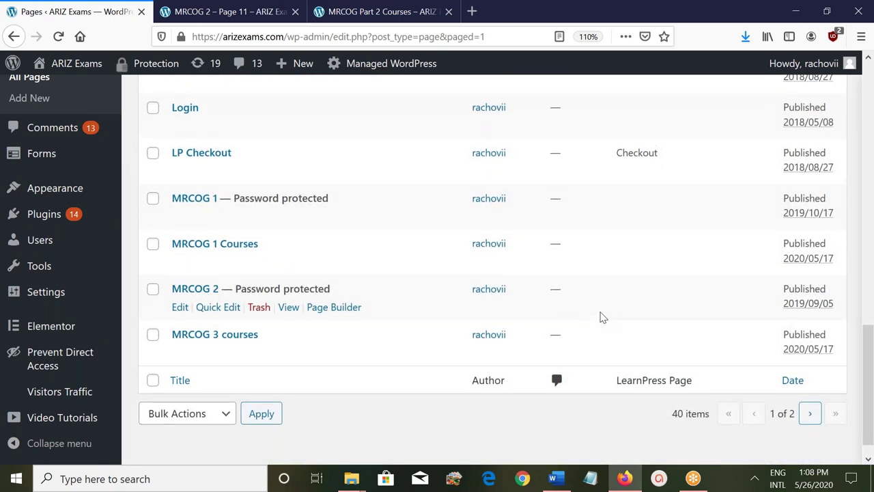
pyautogui.scroll(10, 601, 316)
pyautogui.scroll(5, 601, 316)
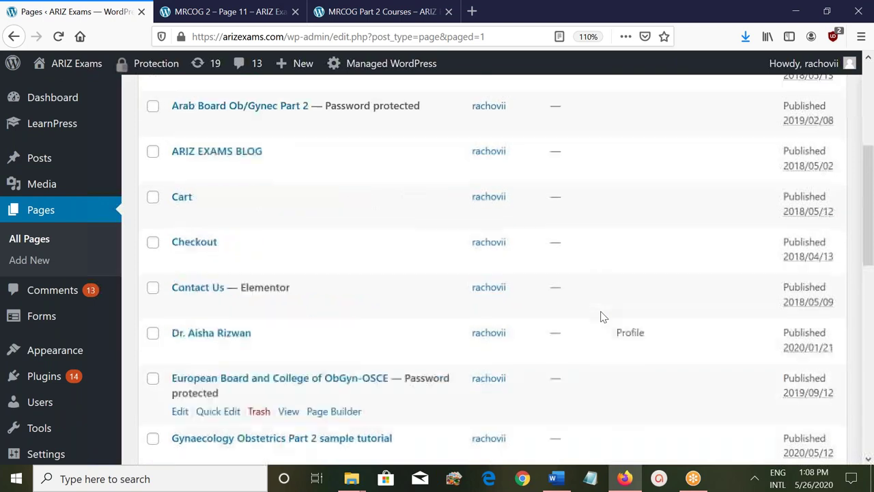
pyautogui.scroll(4, 601, 316)
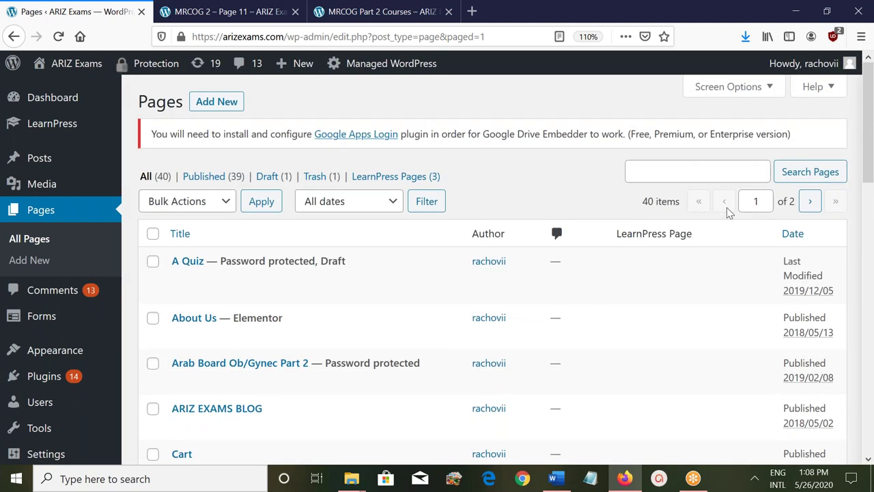
# - Find the OB/GYN EMQs Part-2 page on the list's second page, open it for editing and preview it
pyautogui.click(812, 202)
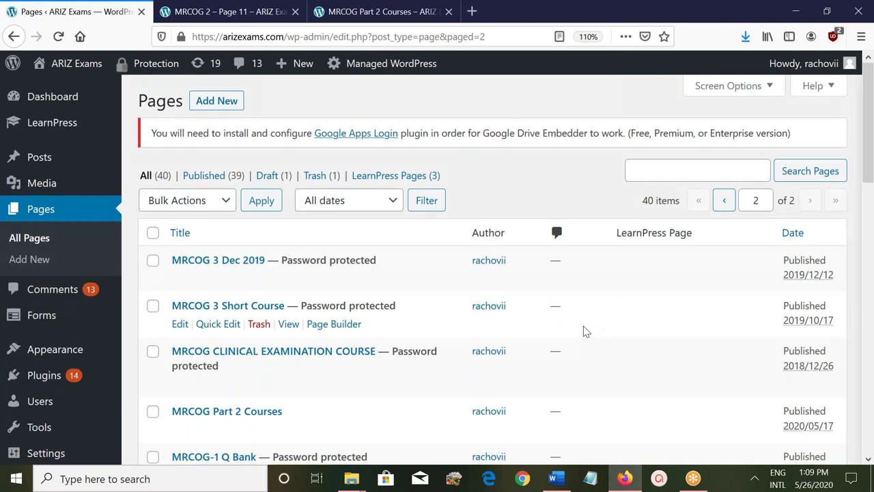
pyautogui.scroll(-5, 583, 326)
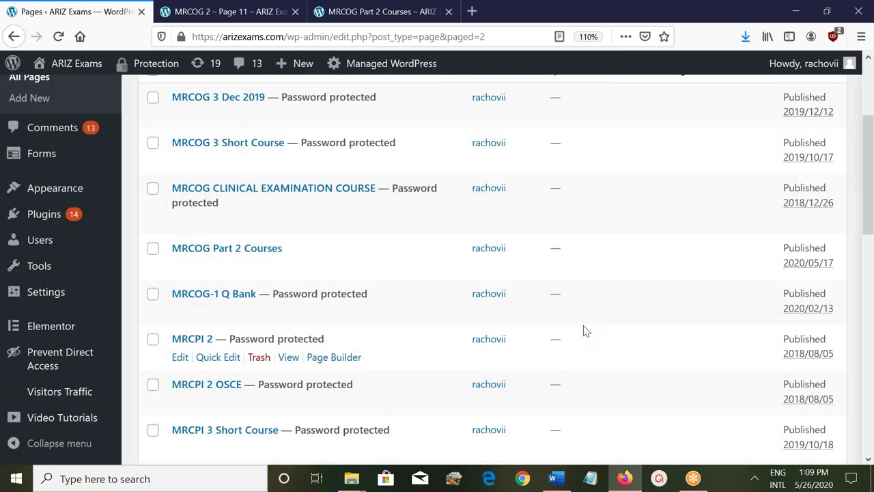
pyautogui.scroll(-6, 583, 326)
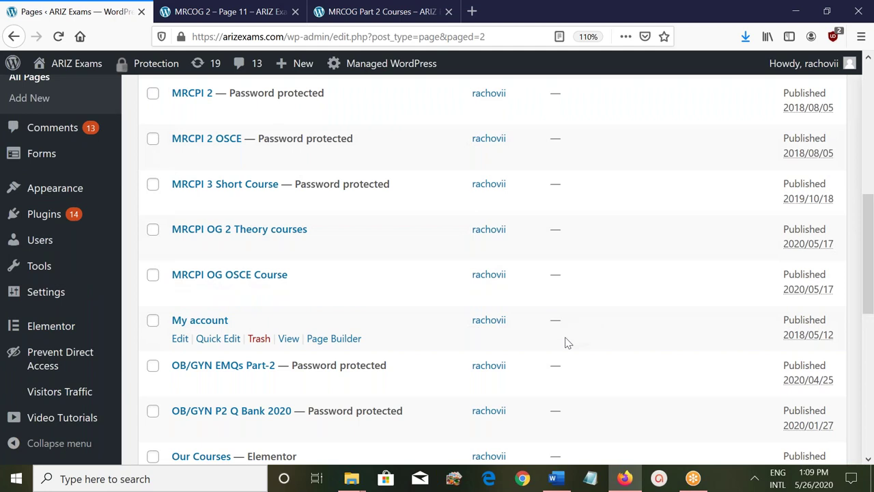
pyautogui.click(236, 370)
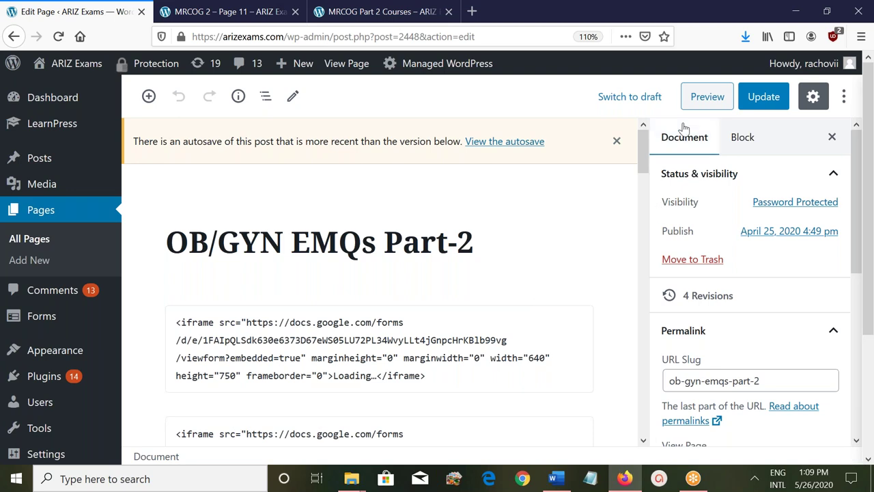
pyautogui.click(706, 99)
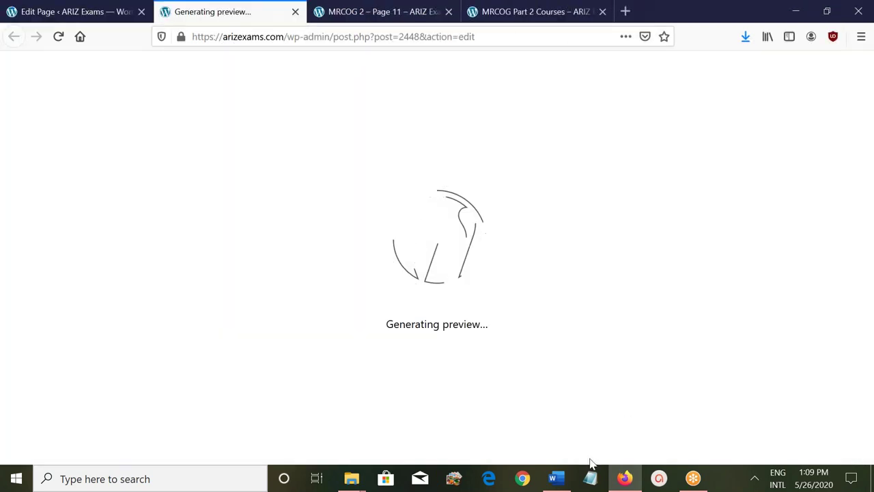
# - Look up the page password in the Word document "Obgyn emqs part 2 April 25 2020" from the Links and Pws folder, and close the document
pyautogui.moveTo(557, 481)
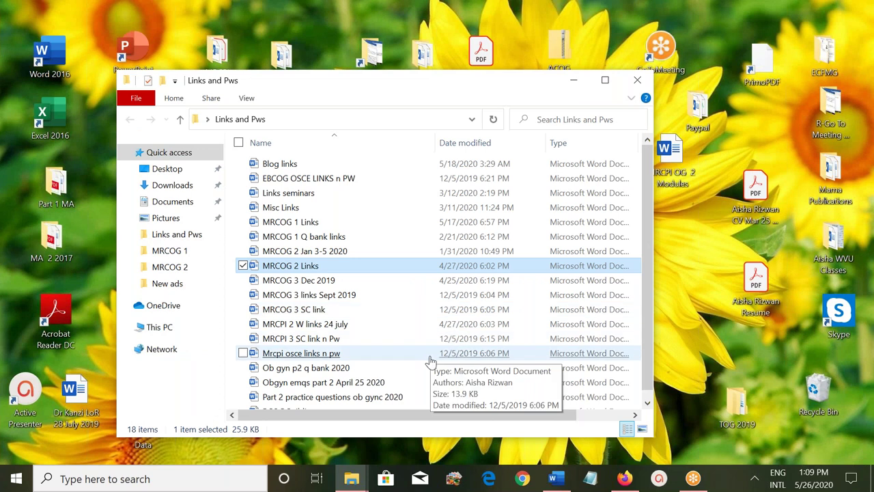
pyautogui.click(325, 388)
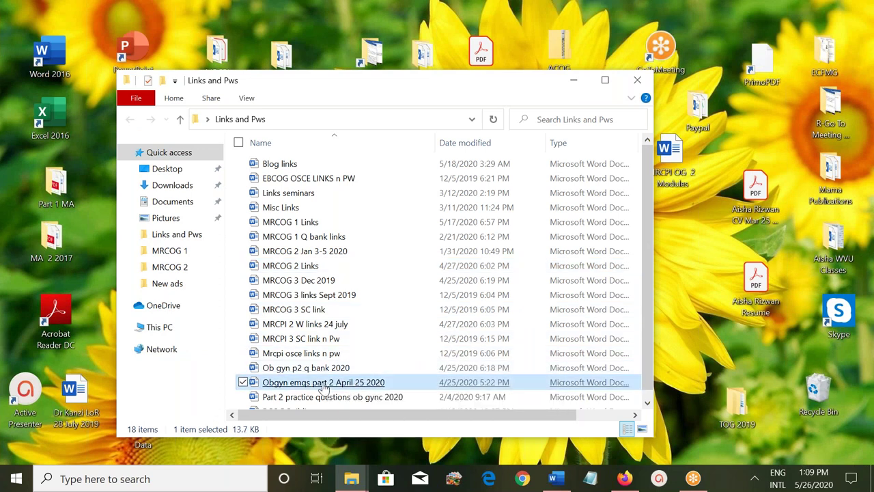
pyautogui.doubleClick(325, 384)
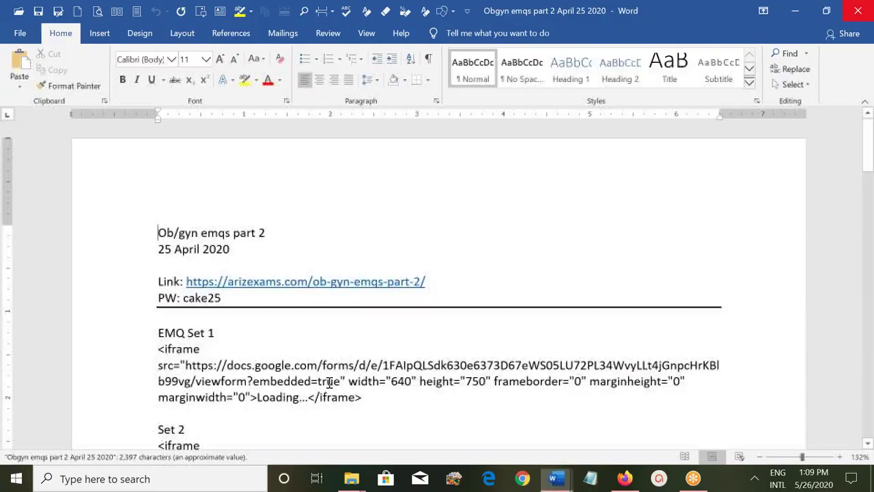
pyautogui.click(856, 11)
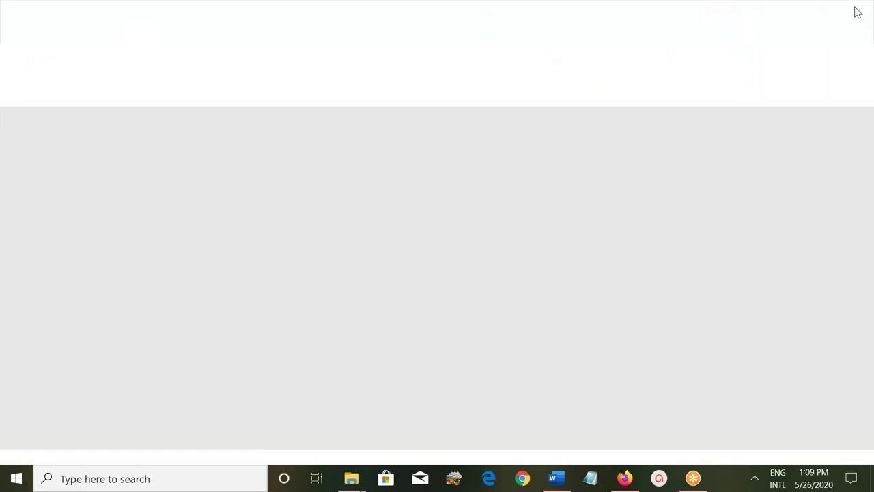
# - Back in the browser preview, replace the prefilled password with the OB/GYN EMQs Part-2 page password, submit it and decline updating the saved login
pyautogui.click(625, 478)
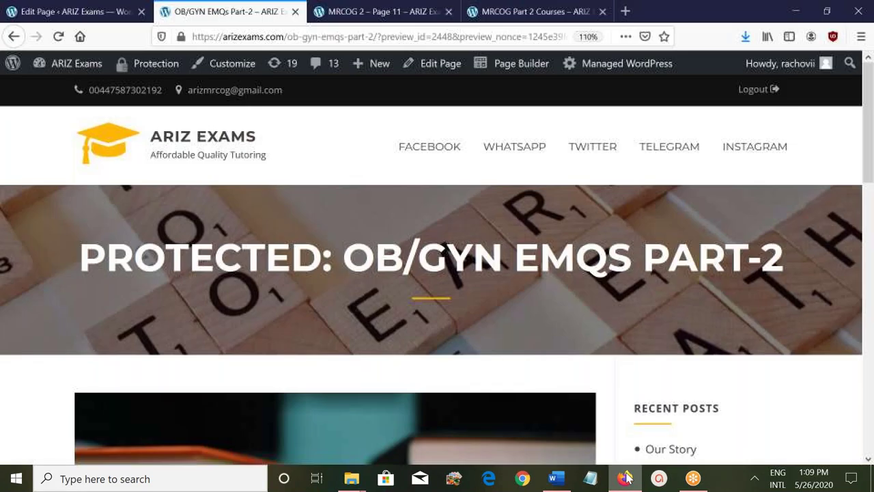
pyautogui.scroll(-5, 493, 381)
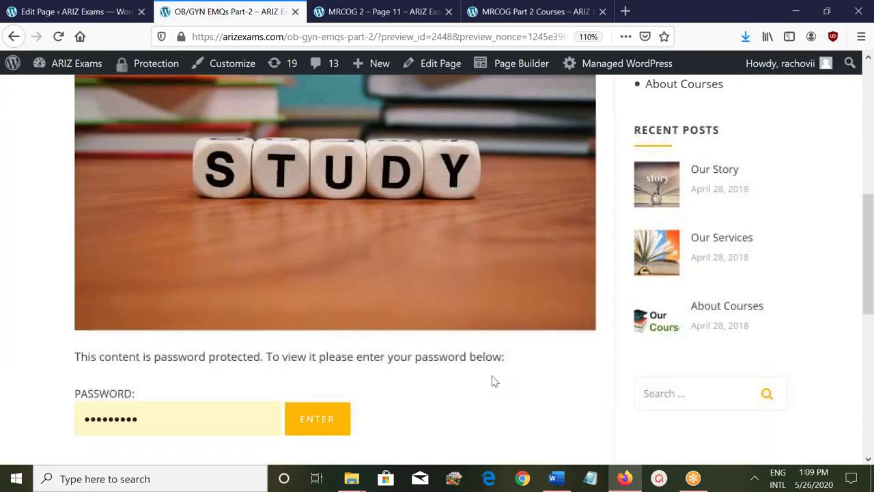
pyautogui.click(153, 425)
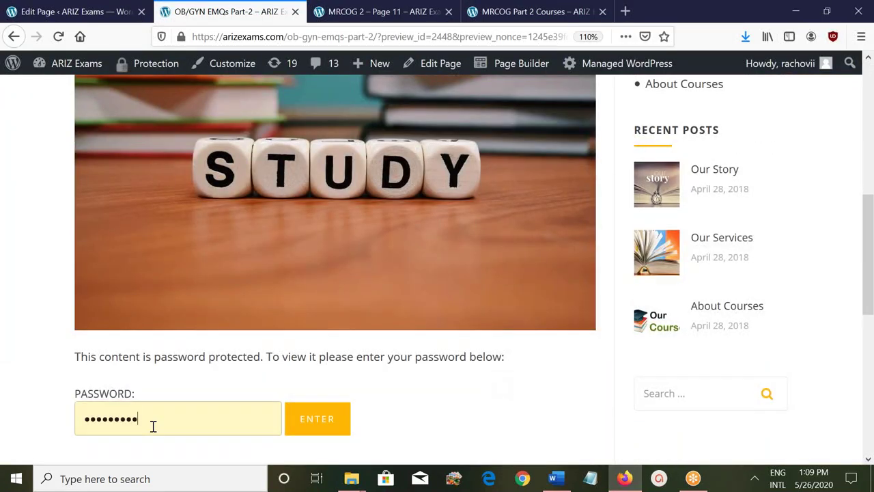
pyautogui.press('BackSpace')
pyautogui.press('BackSpace')
pyautogui.press('BackSpace')
pyautogui.press('BackSpace')
pyautogui.press('BackSpace')
pyautogui.press('BackSpace')
pyautogui.press('BackSpace')
pyautogui.press('BackSpace')
pyautogui.press('BackSpace')
pyautogui.press('BackSpace')
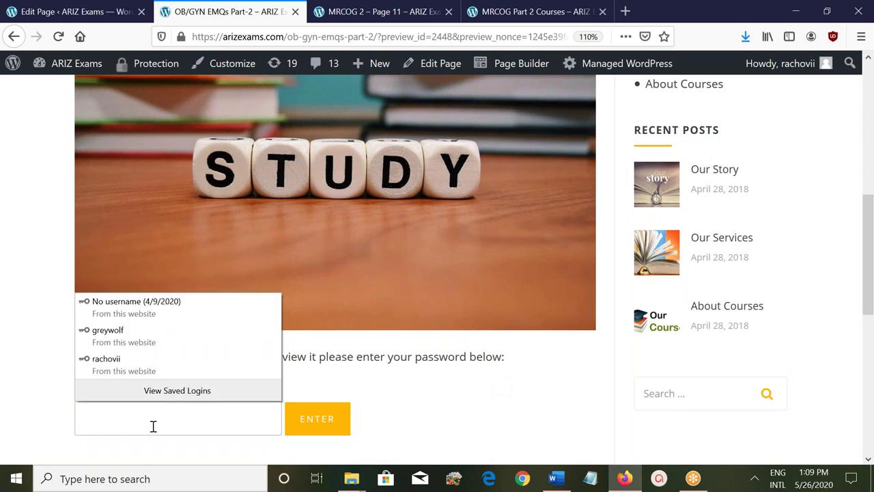
pyautogui.write('•')
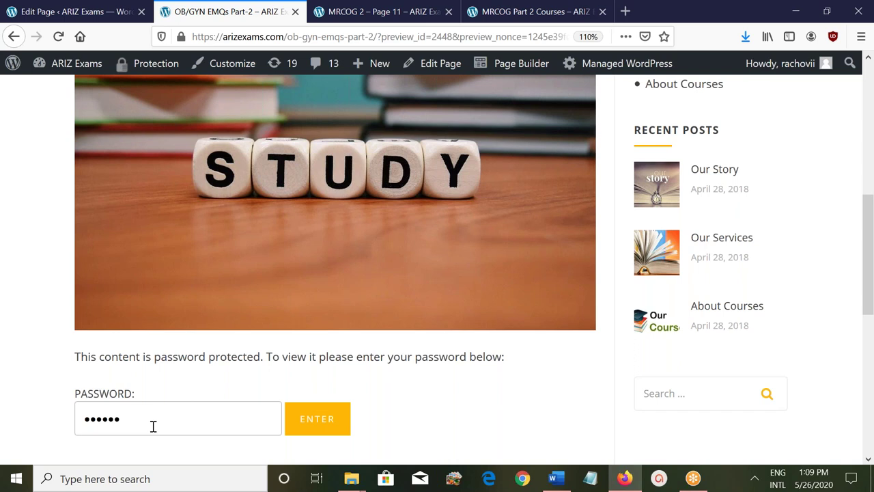
pyautogui.click(331, 429)
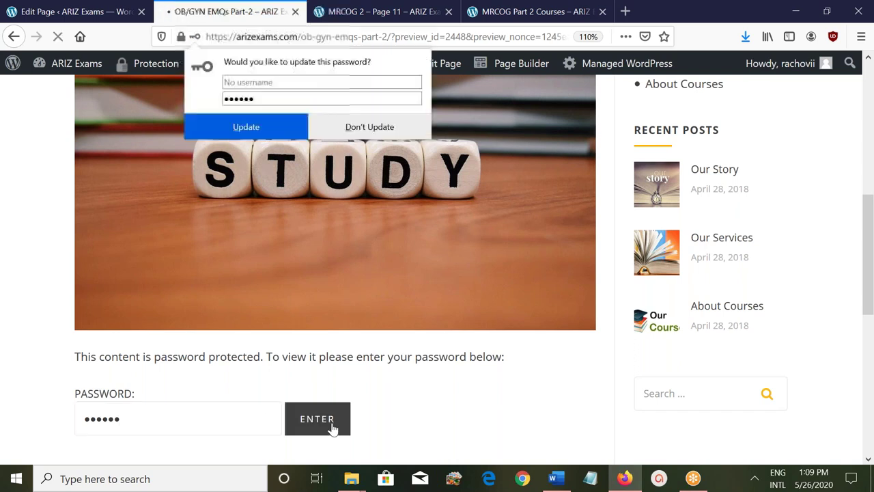
pyautogui.click(376, 129)
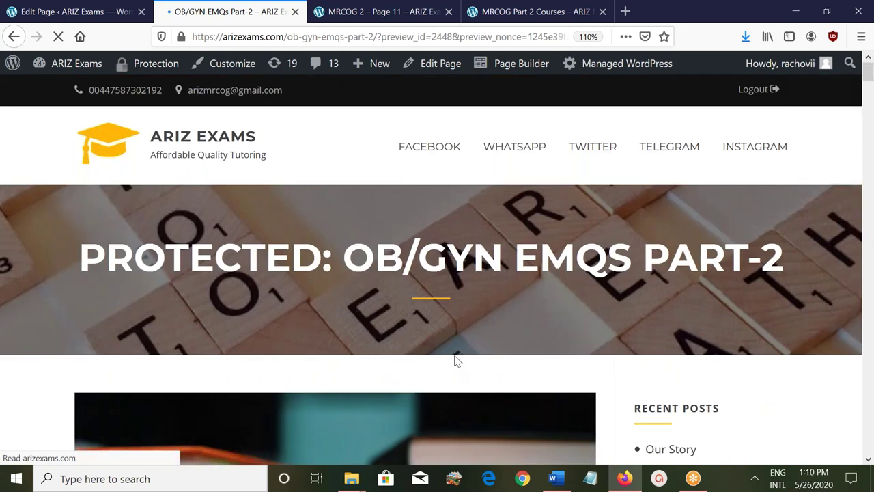
# - Look through the unlocked OB/GYN EMQs Part-2 page, from the 25 EMQs Set-1 questions down to Set-9
pyautogui.scroll(-2, 454, 362)
pyautogui.scroll(-10, 456, 361)
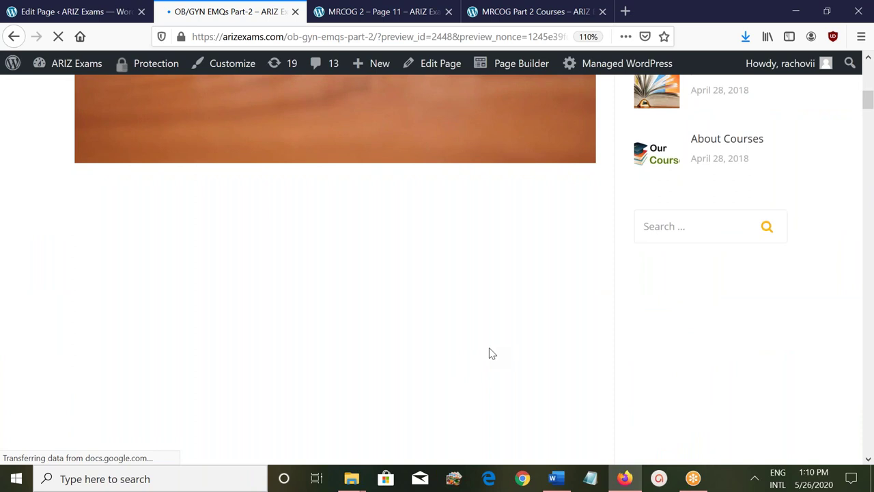
pyautogui.scroll(-3, 491, 353)
pyautogui.scroll(-2, 489, 353)
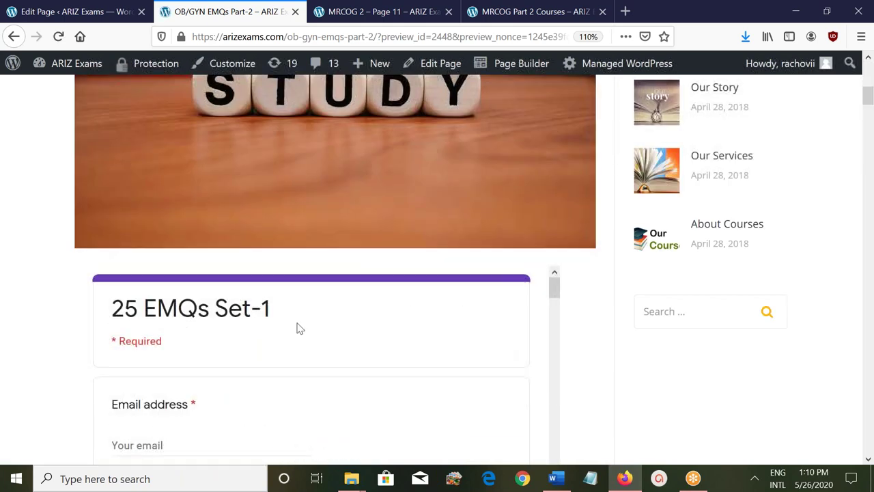
pyautogui.scroll(-1, 297, 329)
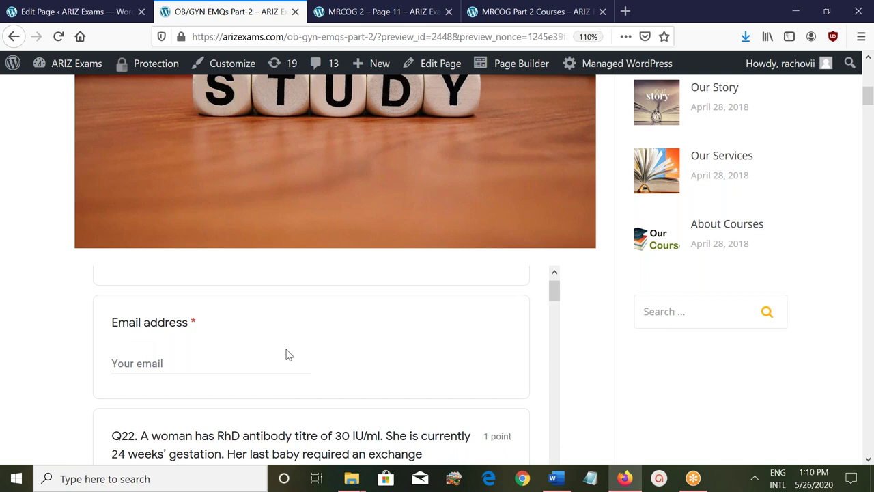
pyautogui.scroll(-5, 327, 356)
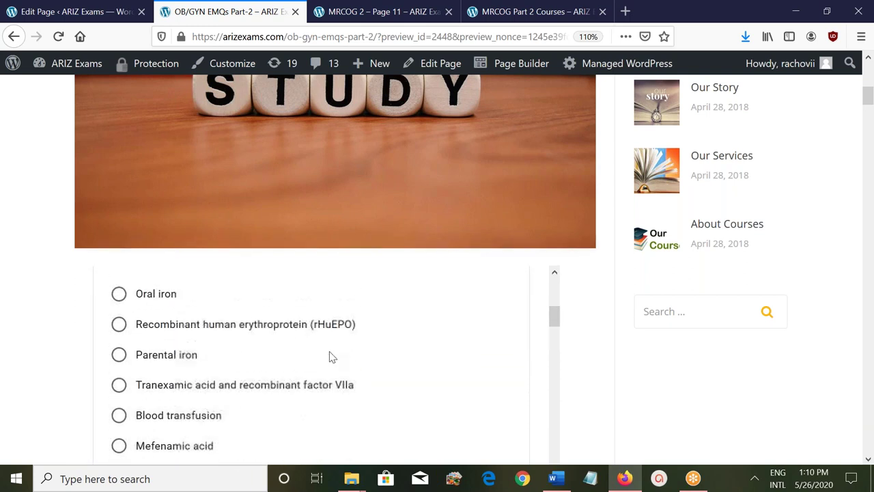
pyautogui.scroll(-10, 328, 356)
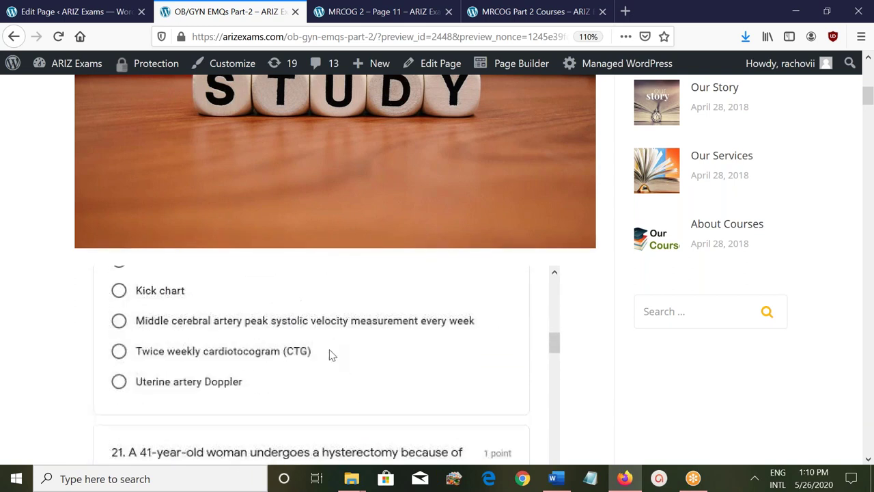
pyautogui.scroll(-6, 328, 356)
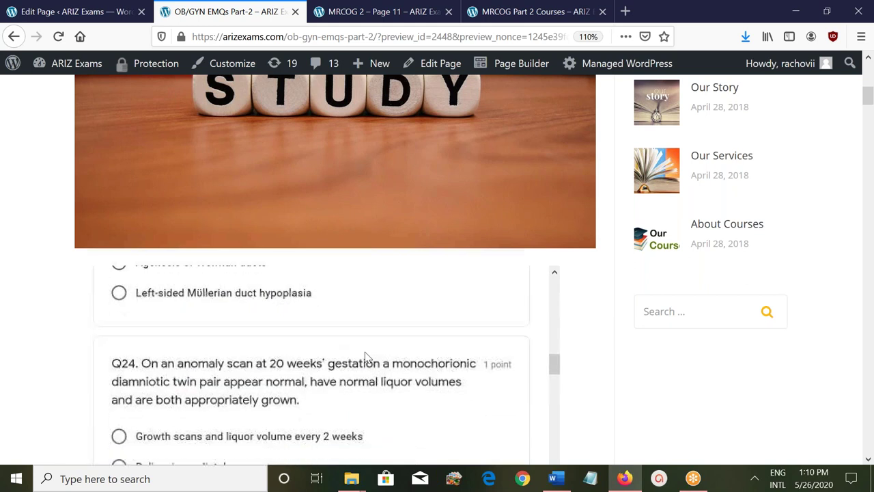
pyautogui.scroll(-10, 365, 356)
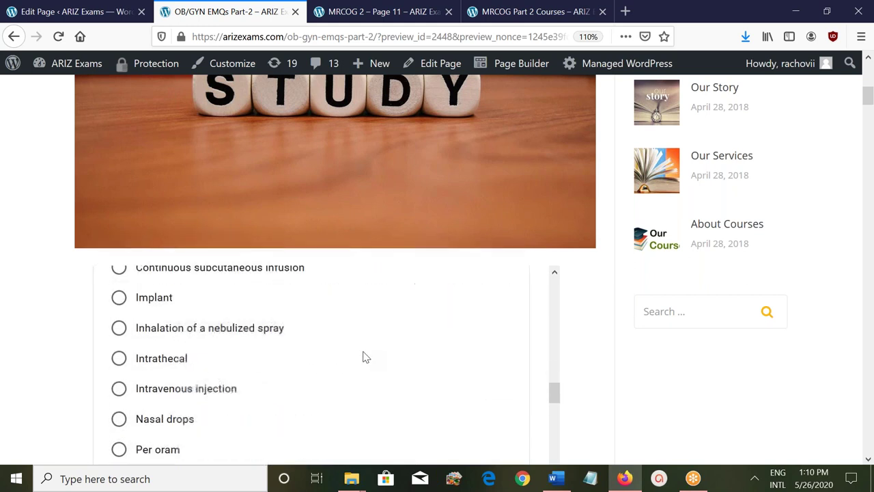
pyautogui.scroll(-3, 385, 347)
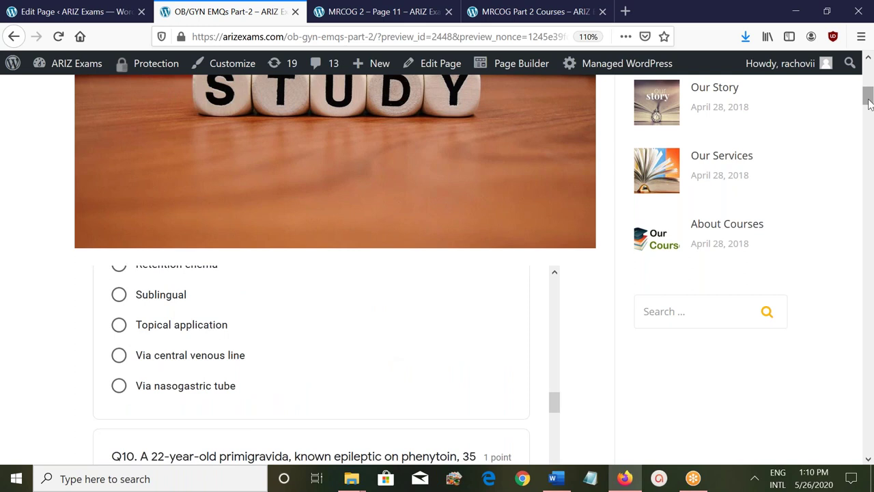
pyautogui.moveTo(869, 113); pyautogui.dragTo(865, 328)
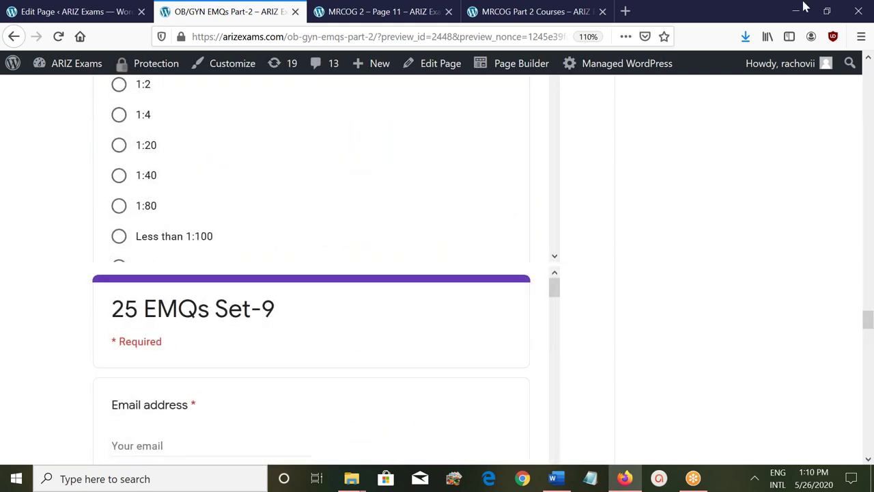
# - Leave the unlocked page and close the browser together with all its open tabs
pyautogui.click(13, 37)
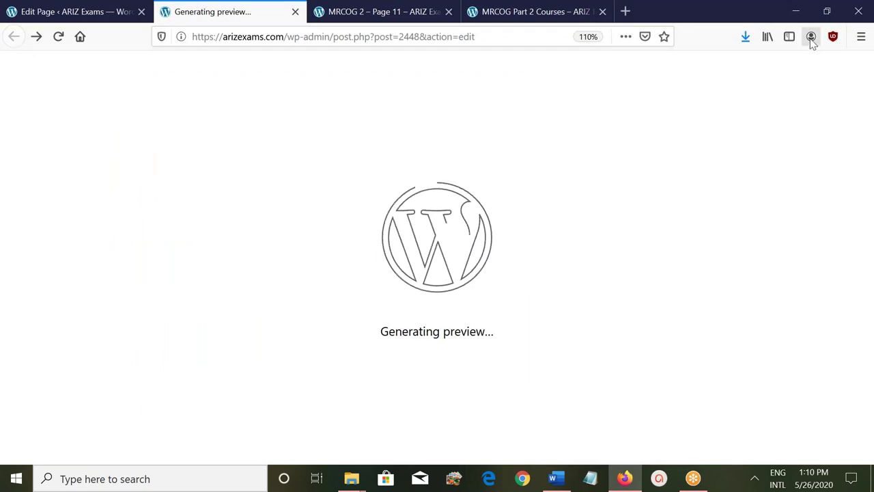
pyautogui.click(859, 15)
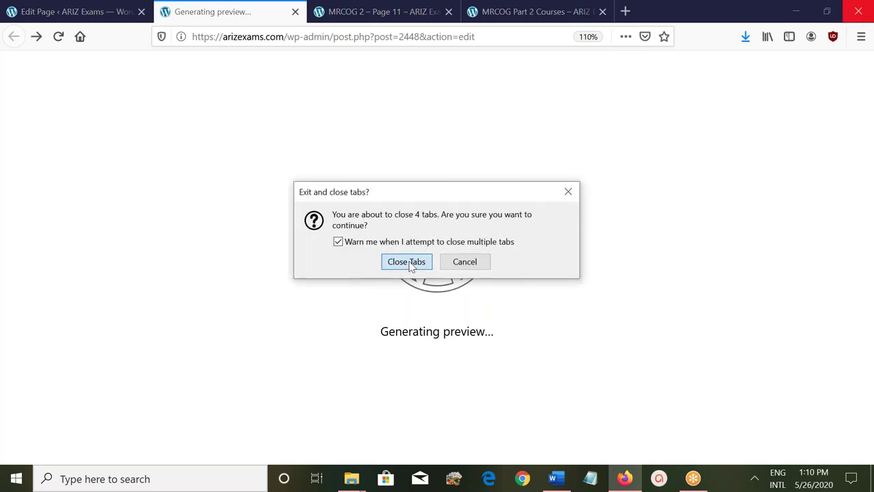
pyautogui.click(408, 269)
pyautogui.click(521, 234)
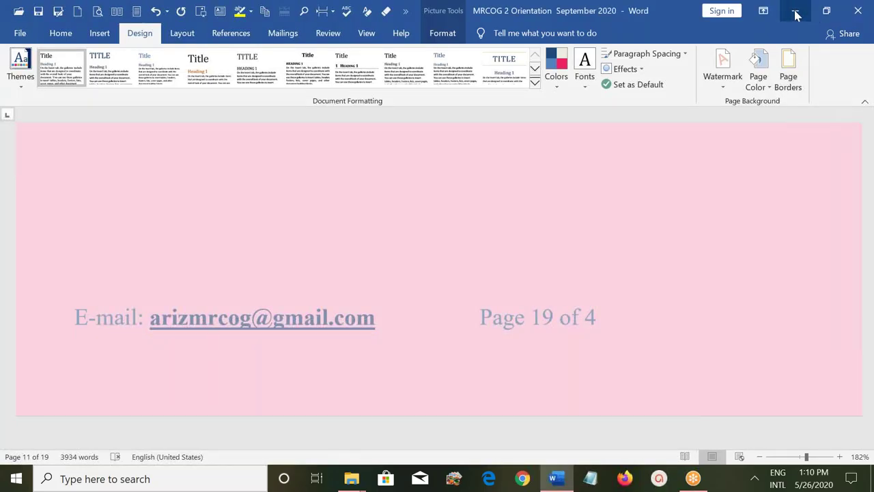
# - Clear the desktop by closing the Links and Pws folder and minimizing the MRCOG 2 Orientation September 2020 document
pyautogui.click(795, 13)
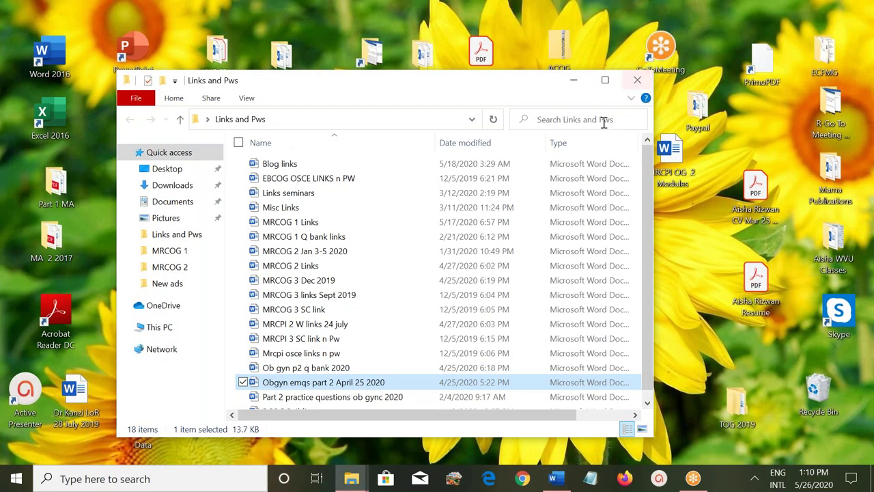
pyautogui.click(642, 82)
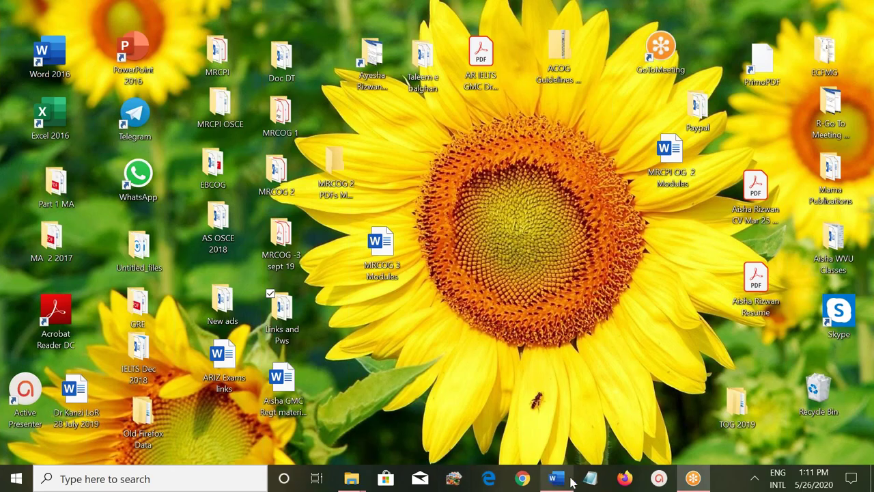
pyautogui.moveTo(555, 478)
pyautogui.click(565, 443)
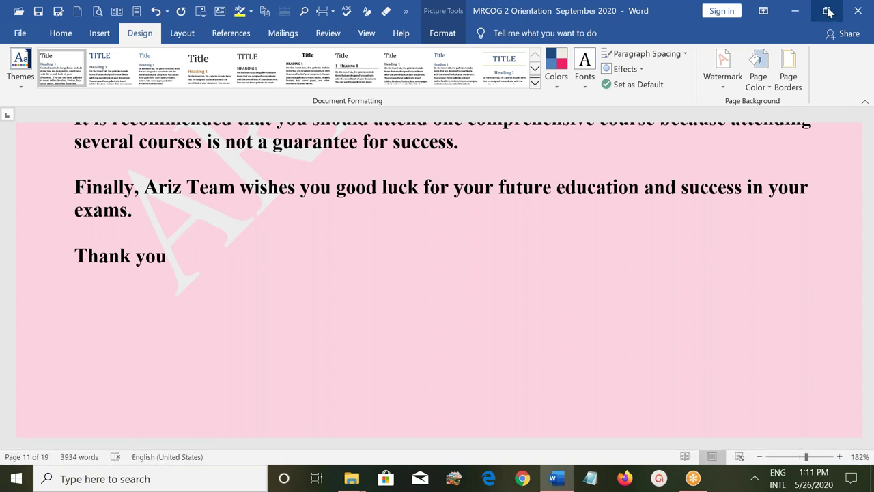
pyautogui.click(797, 11)
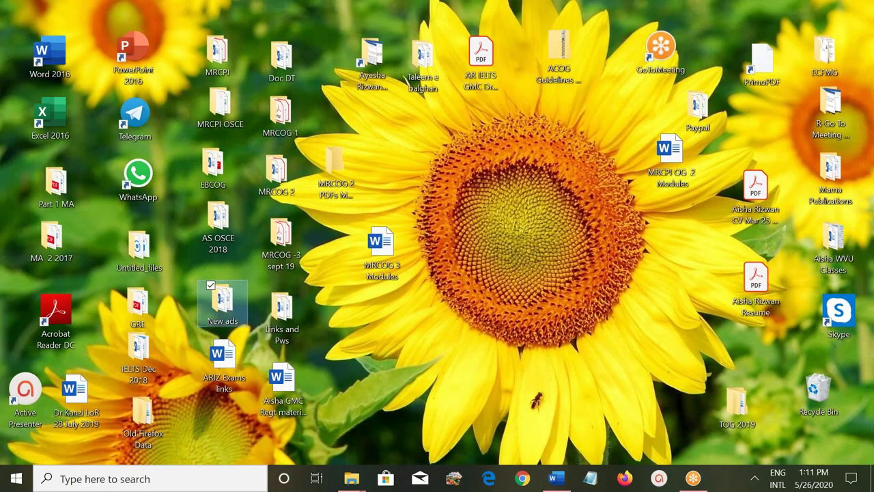
# - Search the New ads folder on the desktop for "RCOG syll" and close the folder
pyautogui.doubleClick(222, 300)
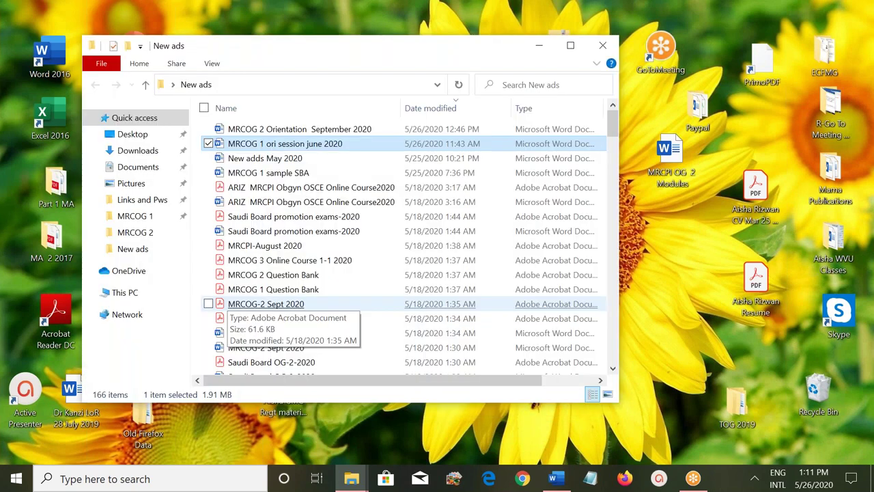
pyautogui.click(541, 81)
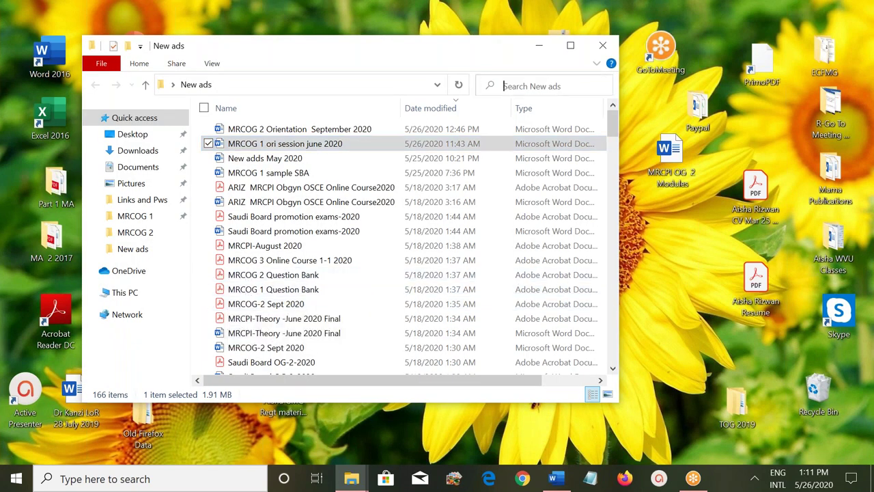
pyautogui.write('RCO')
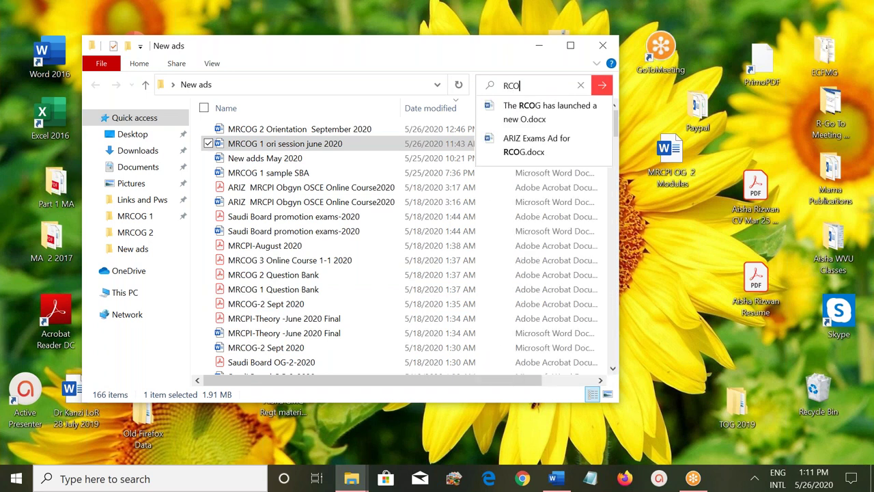
pyautogui.write('G')
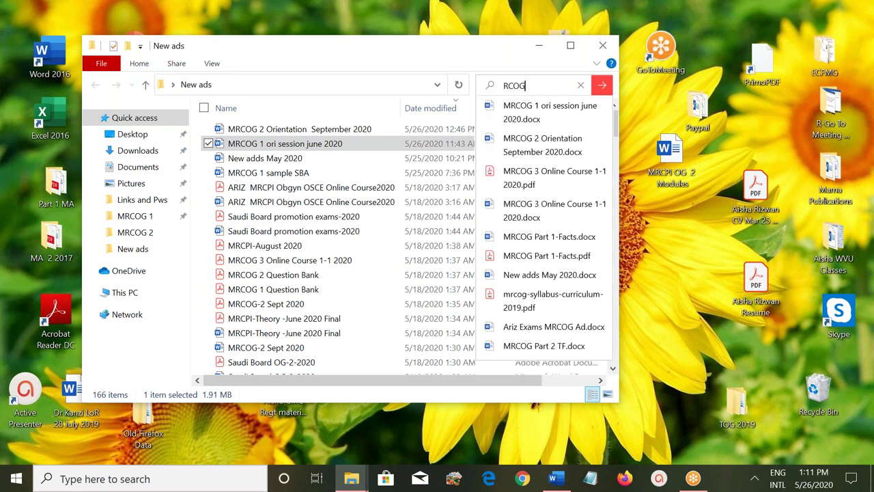
pyautogui.write(' syll')
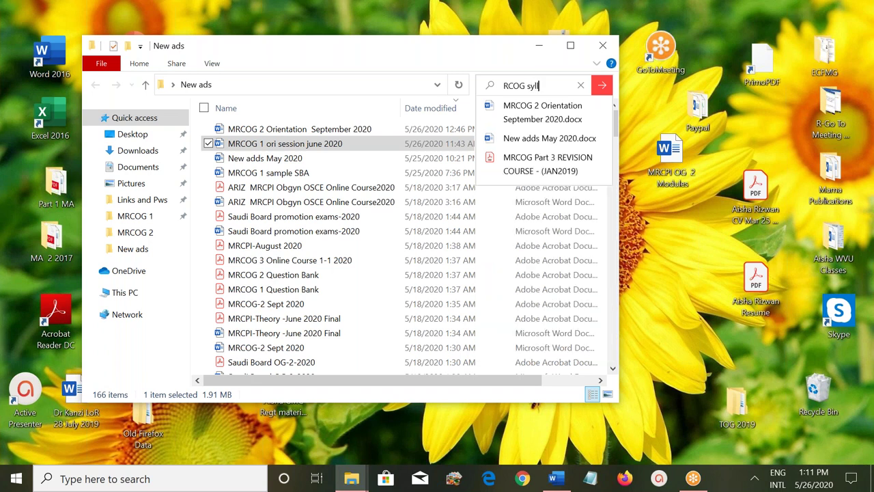
pyautogui.click(605, 49)
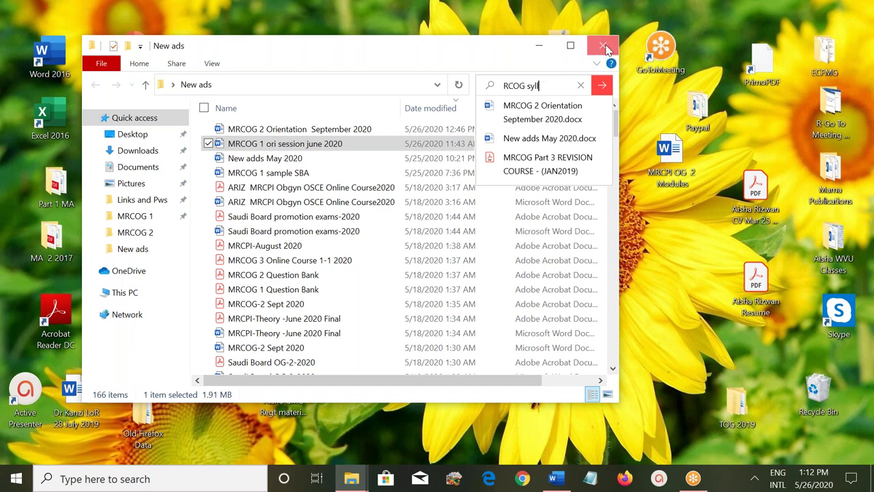